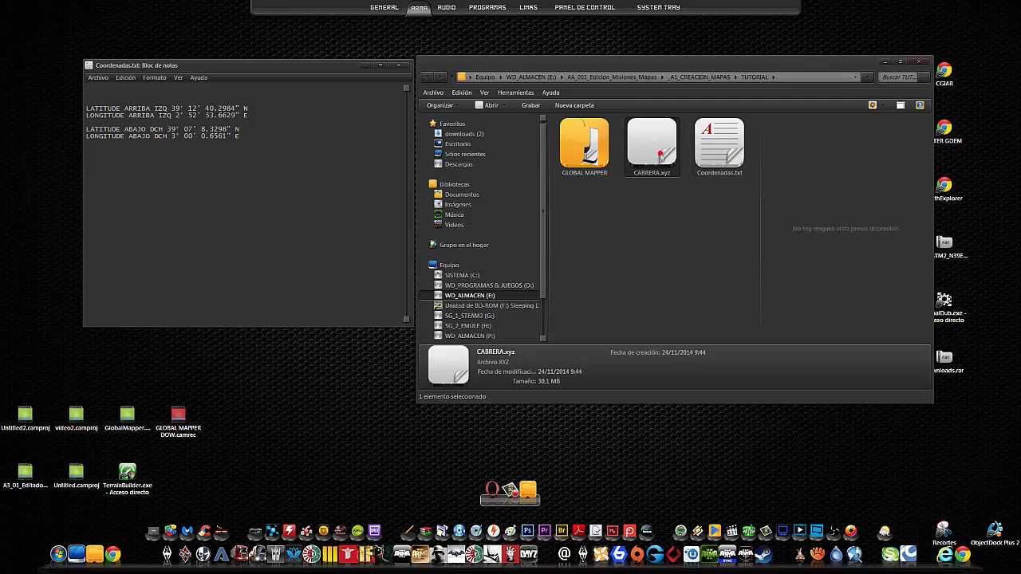
Step: Open Global Mapper, load the ASTGTM2_N39E002 elevation data and view the small island group in the southeast of the tile
mouse_move(487, 29)
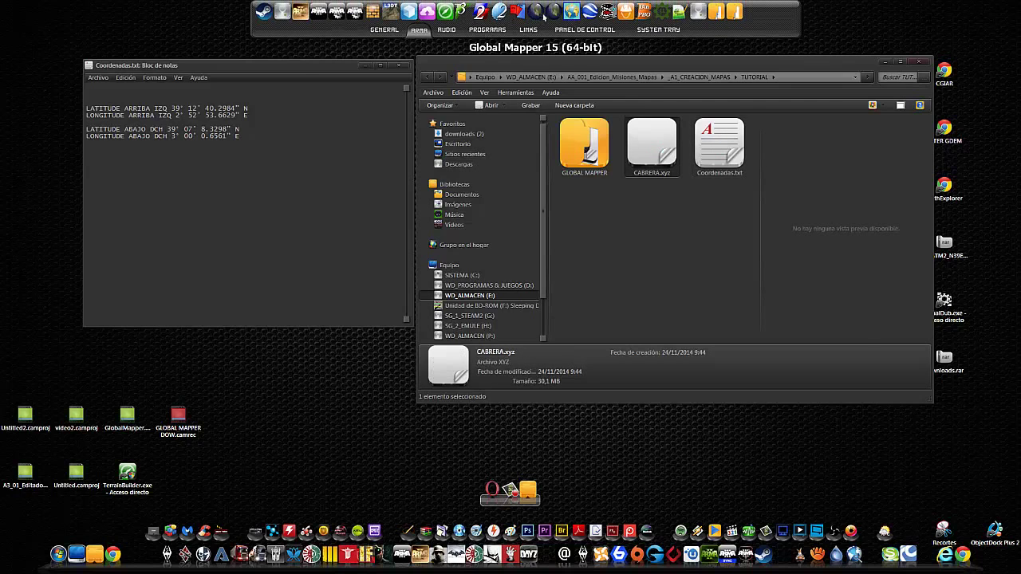
click(553, 12)
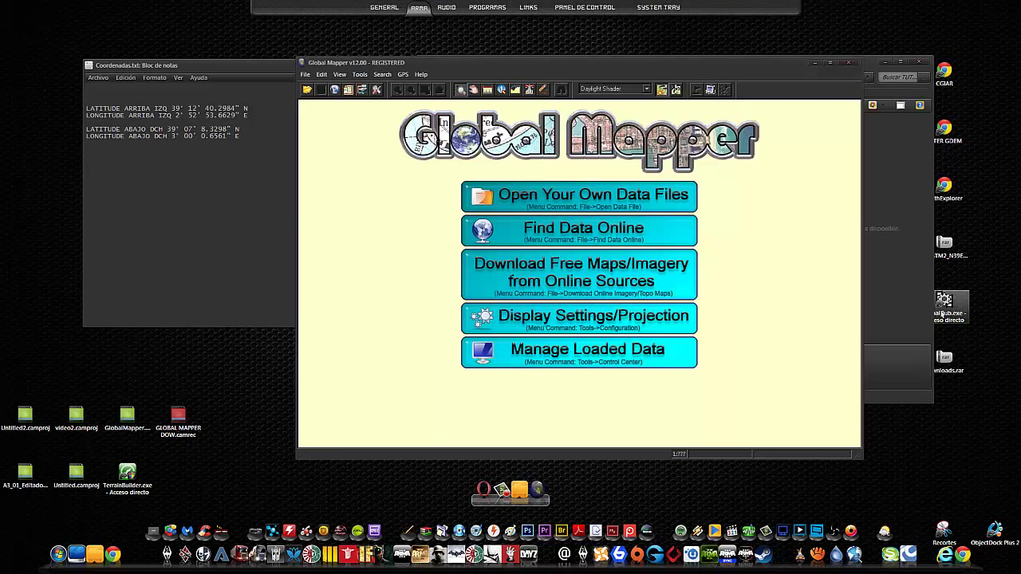
drag(574, 246, 575, 246)
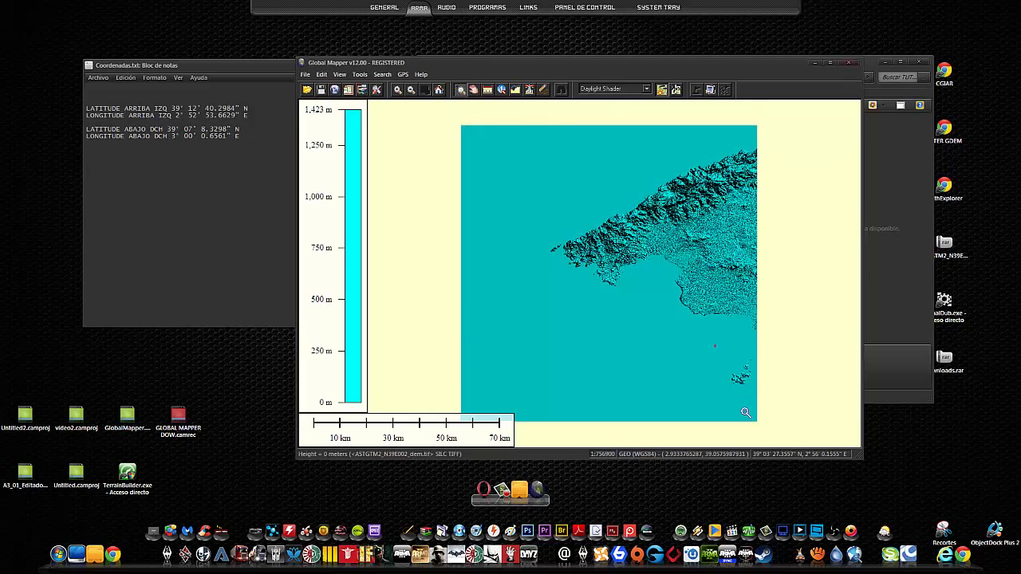
drag(713, 345, 766, 413)
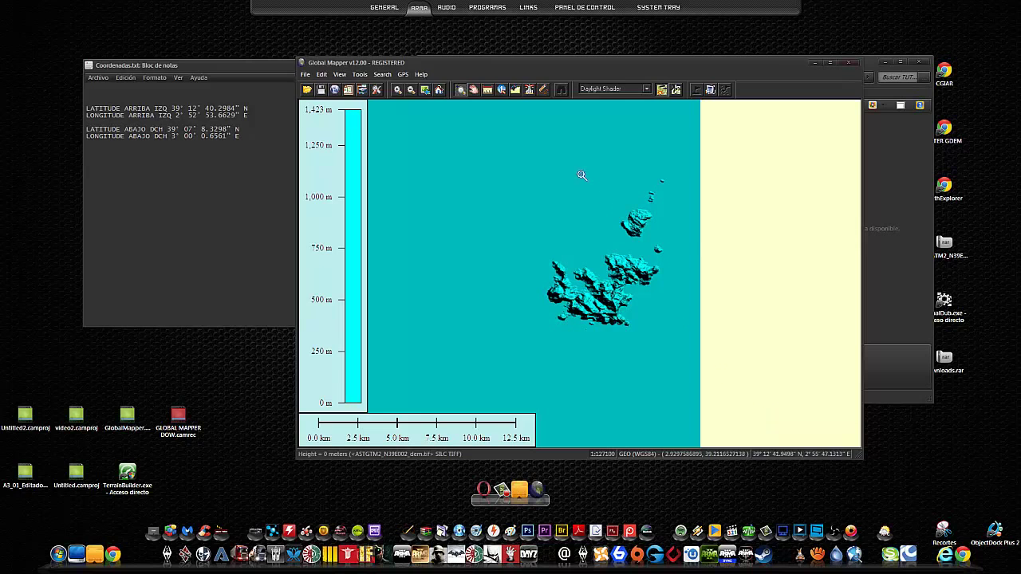
drag(517, 173, 708, 383)
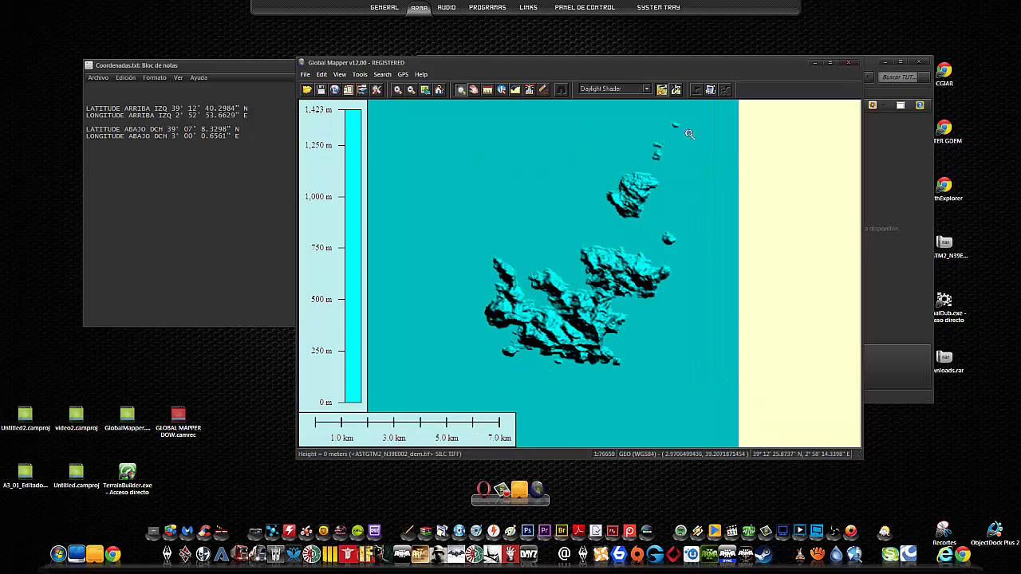
Step: Check the XYZ Grid format of the elevation grid export, cancel the export and close Global Mapper
click(305, 75)
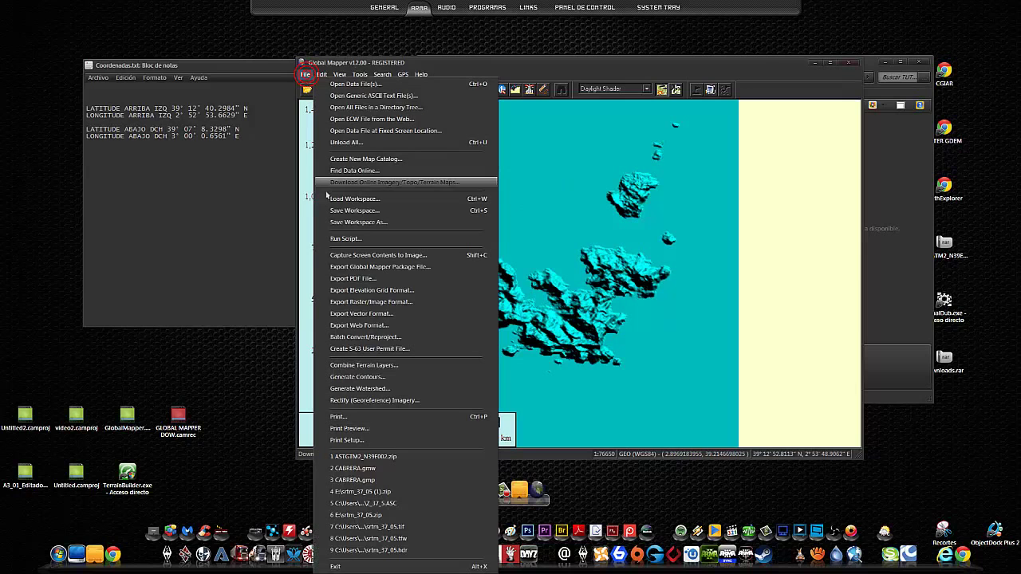
click(335, 291)
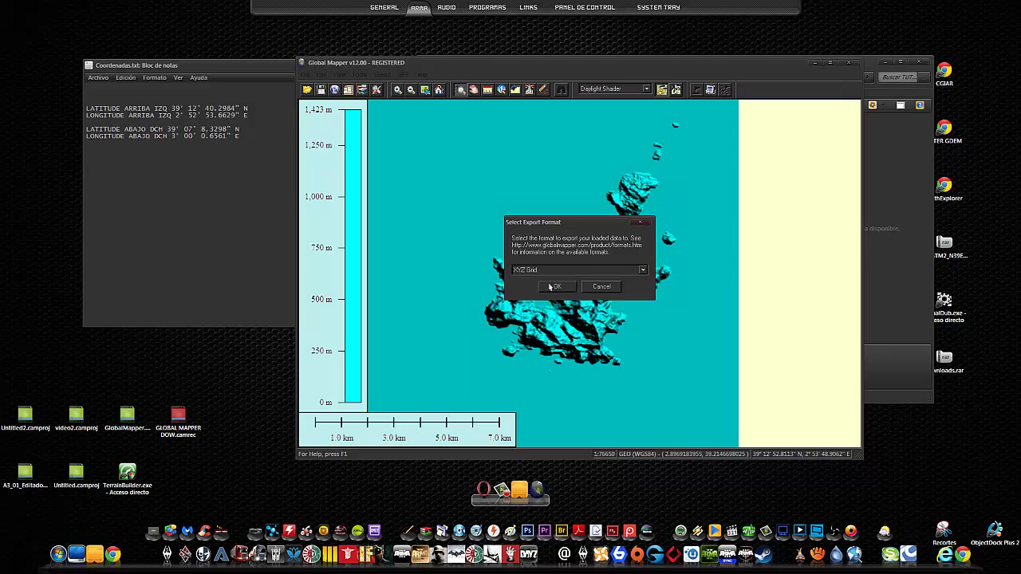
click(599, 289)
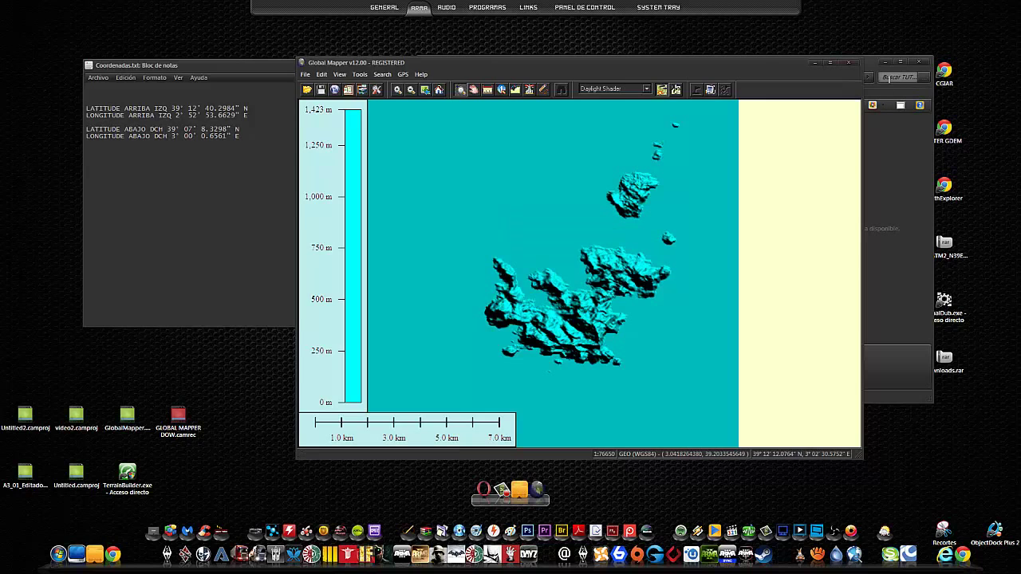
click(846, 62)
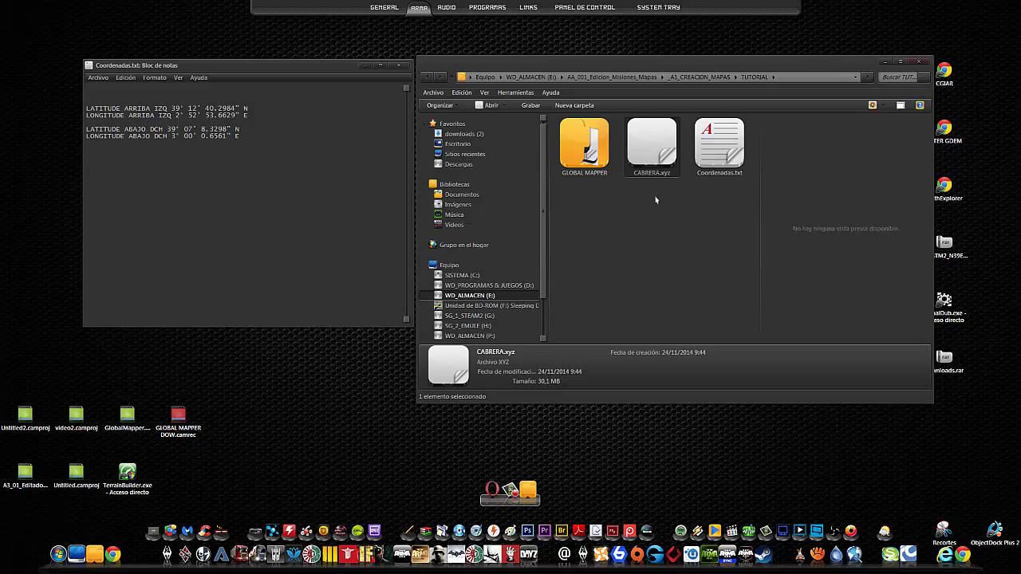
Step: Review the CABRERA.xyz and Coordenadas.txt files in the TUTORIAL folder
click(648, 220)
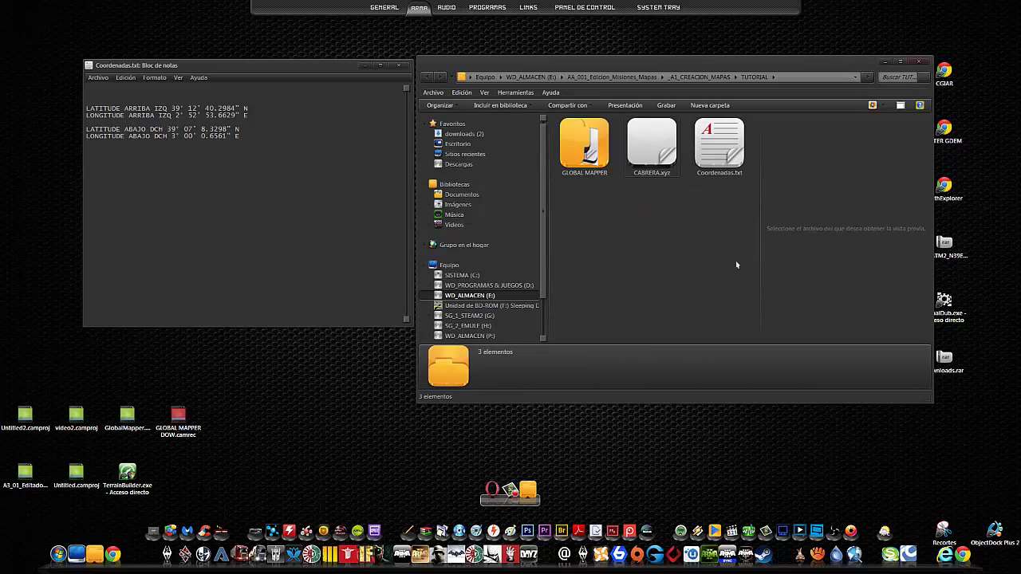
click(659, 149)
key(Right)
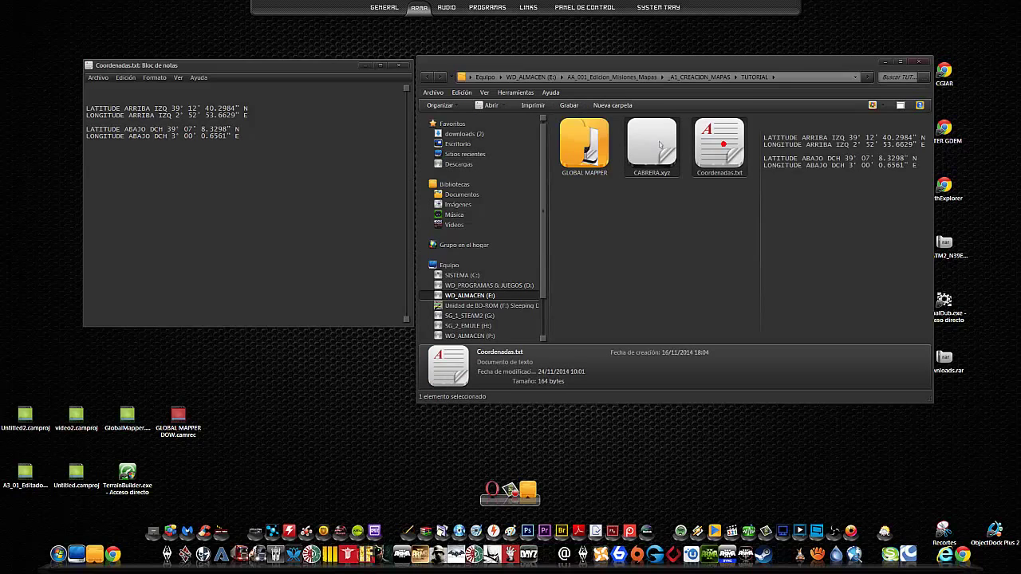
key(Left)
key(Right)
click(678, 152)
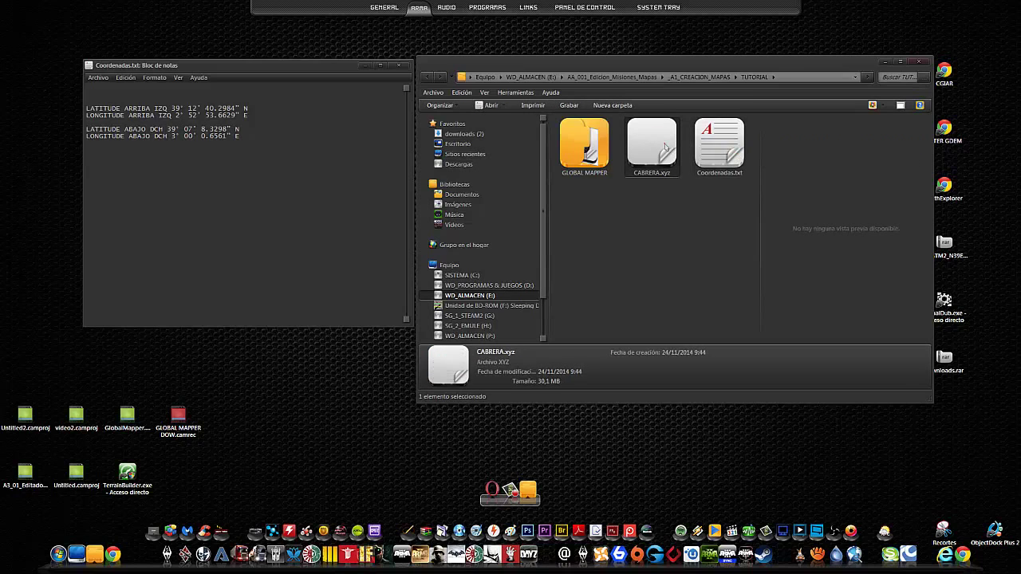
click(722, 151)
click(652, 164)
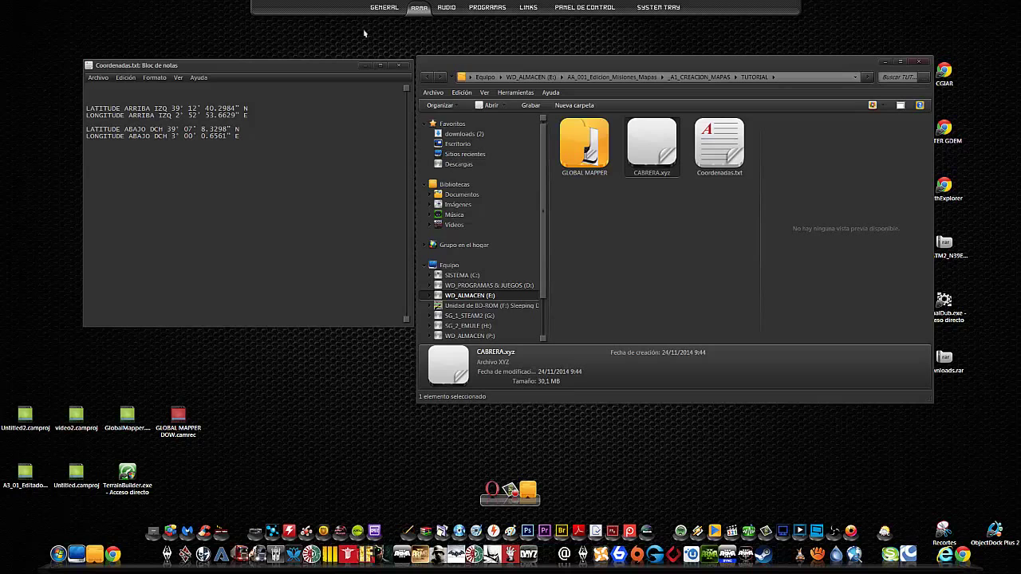
Step: Close the TUTORIAL folder window and open Universal Maps Downloader beside the Coordenadas.txt note
drag(323, 68, 288, 96)
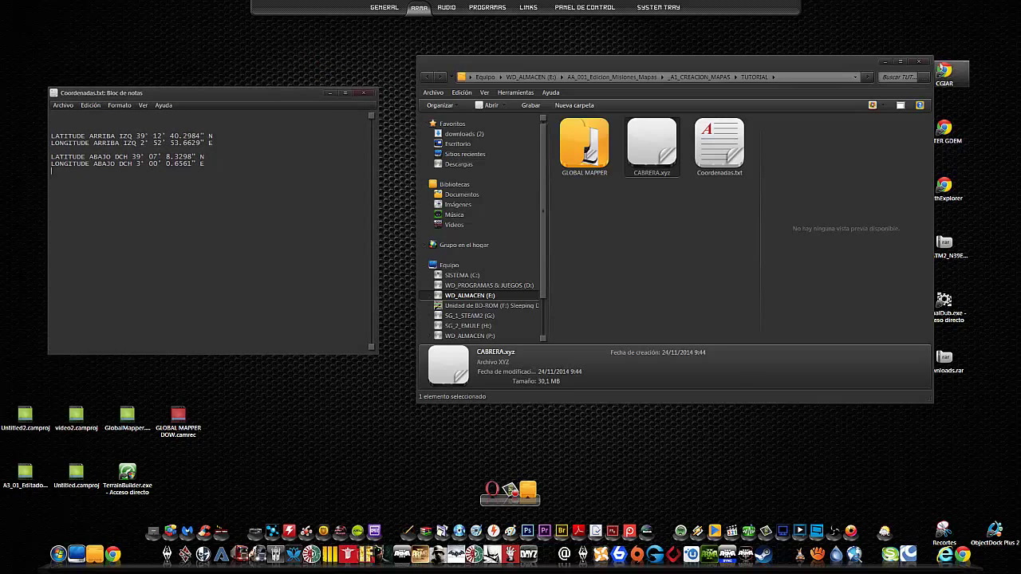
click(919, 61)
mouse_move(483, 24)
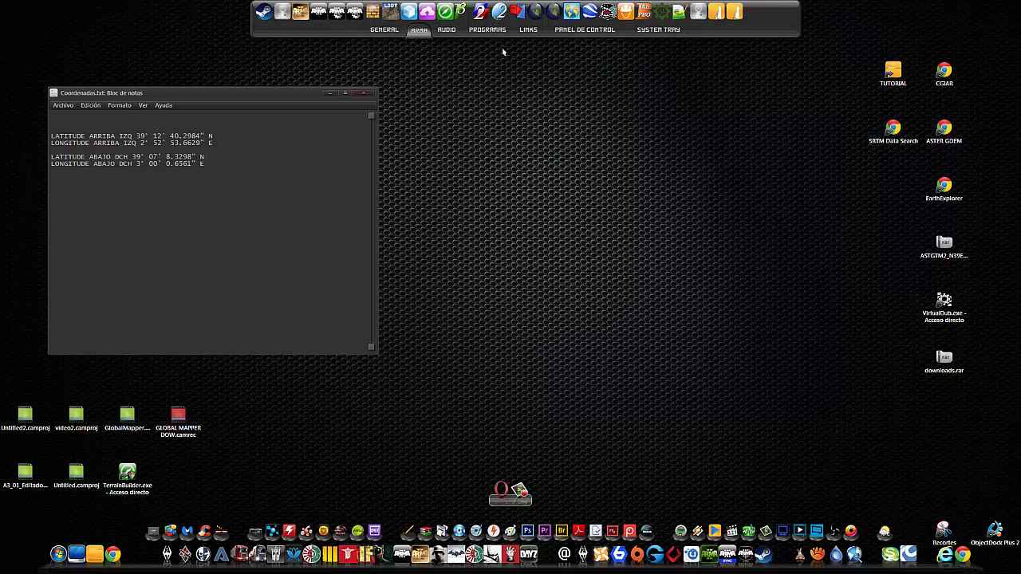
mouse_move(559, 16)
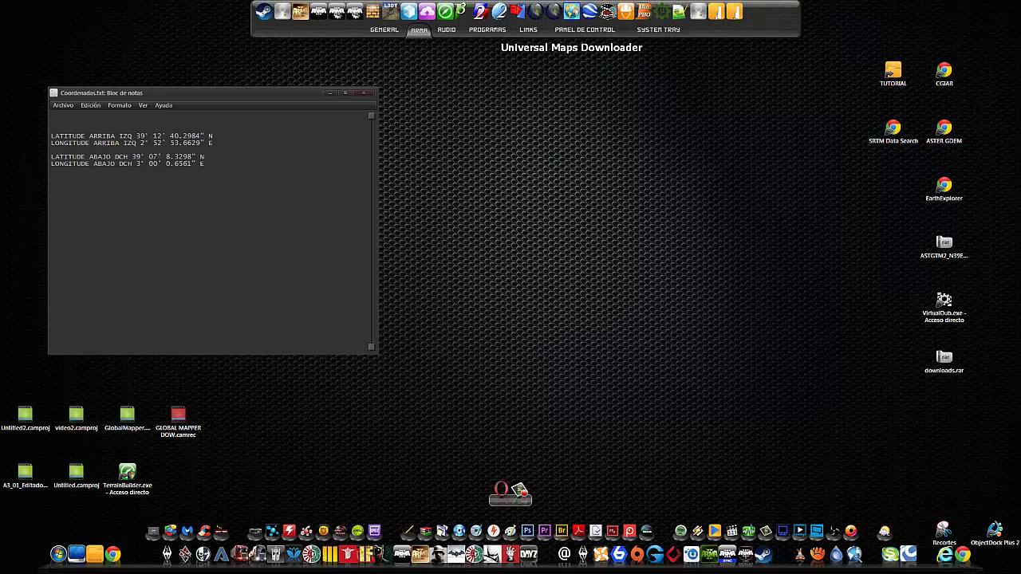
click(571, 12)
drag(793, 166, 688, 163)
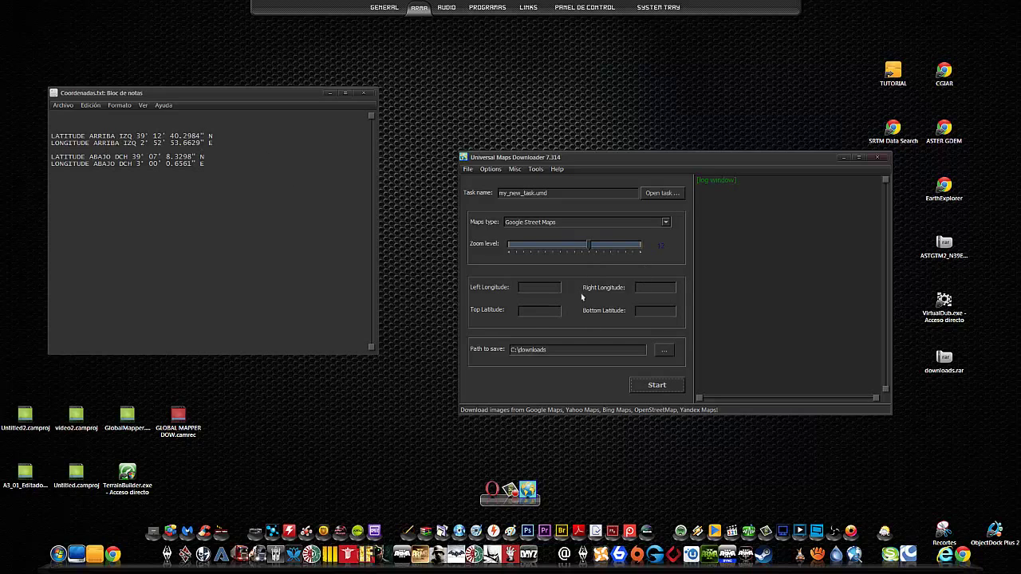
Step: Open the converter from degrees, minutes, seconds to degrees and place it just below the coordinates in the note
click(517, 170)
click(539, 182)
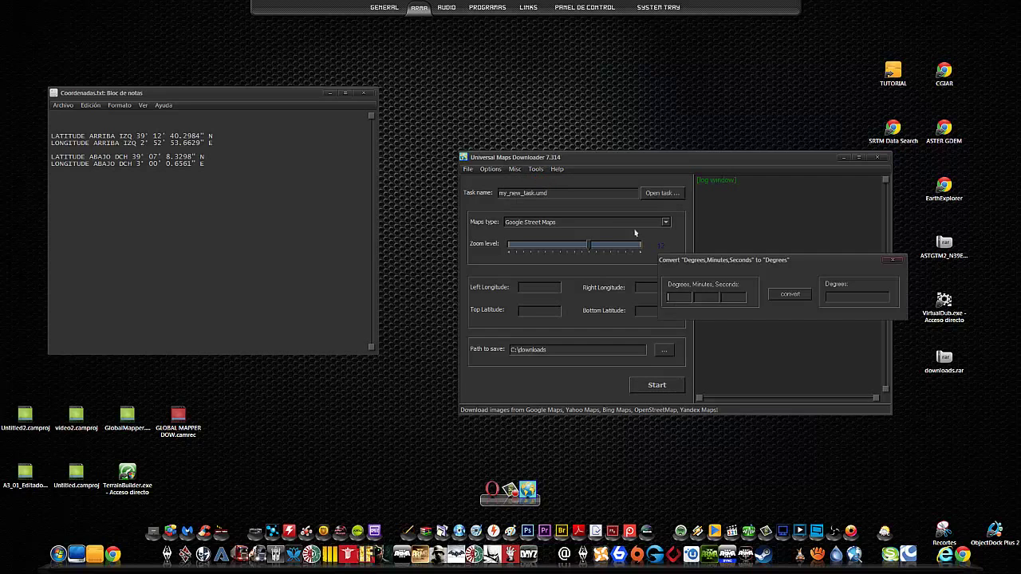
drag(800, 262, 294, 349)
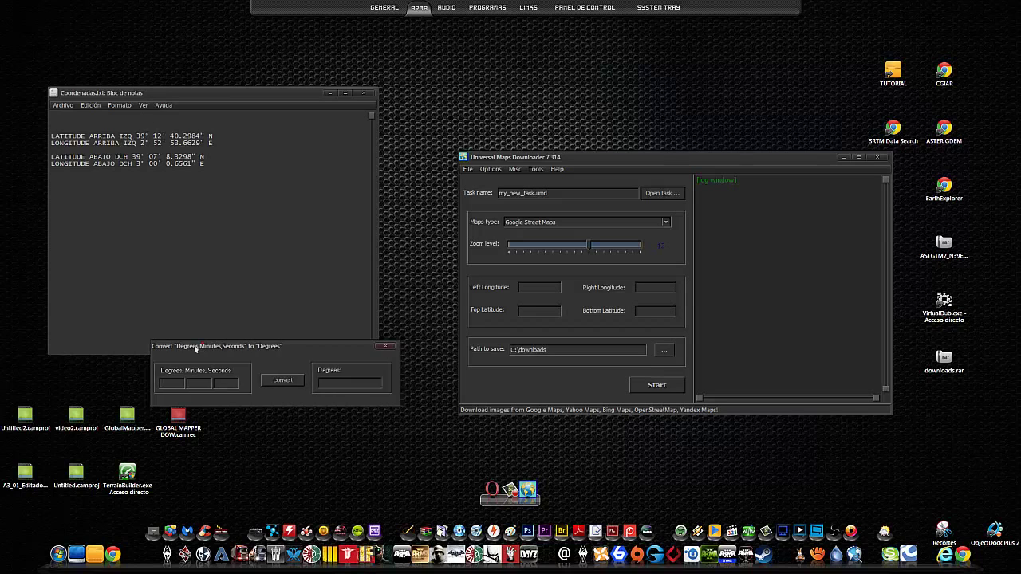
drag(195, 341, 175, 349)
Step: Convert the upper-left latitude 39° 12' 40.2984" to decimal degrees and enter the result as the Top Latitude
drag(137, 136, 214, 137)
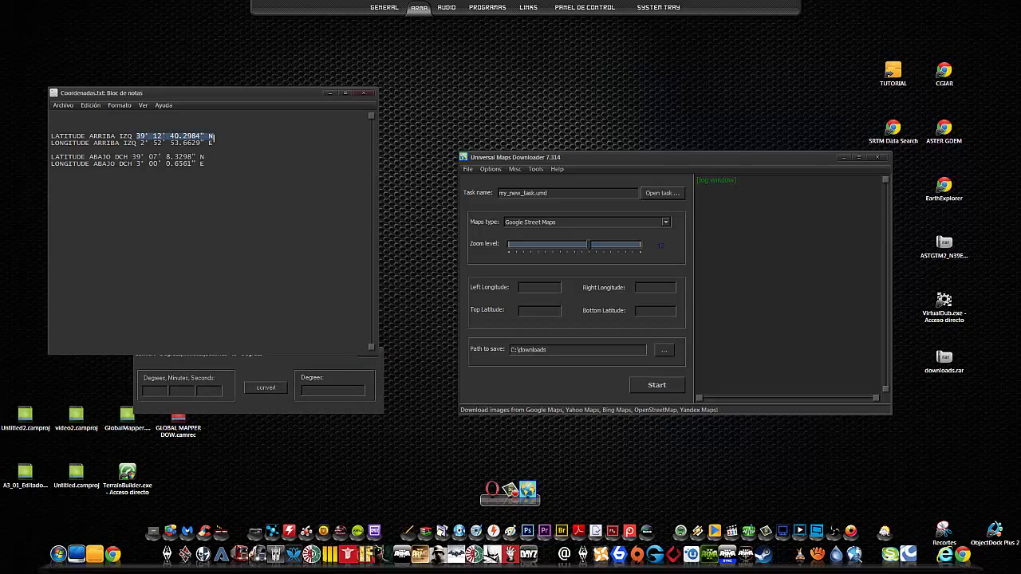
click(147, 392)
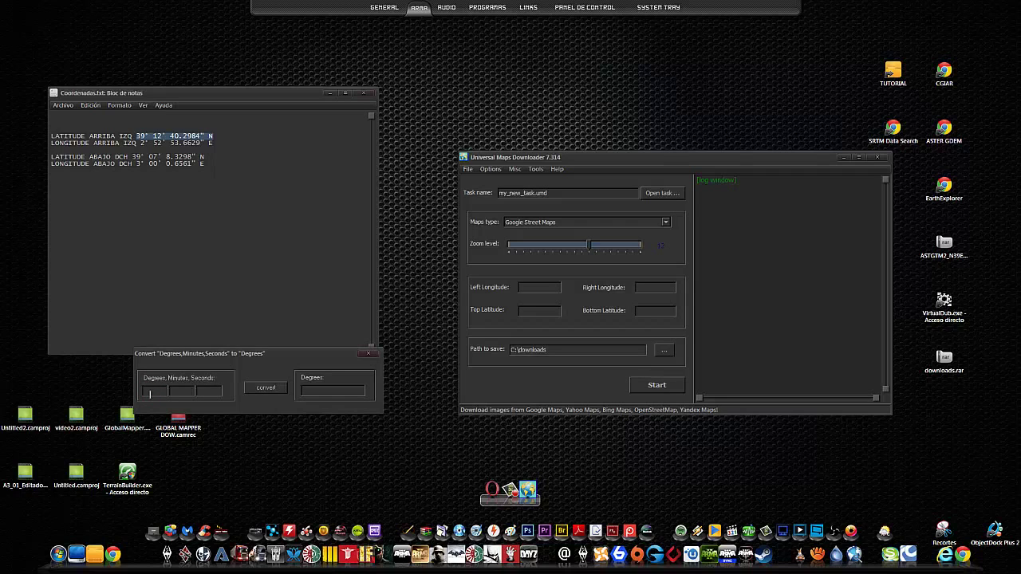
text(39)
text(1)
text(40)
text(.25)
text(84)
click(262, 388)
drag(358, 391, 297, 399)
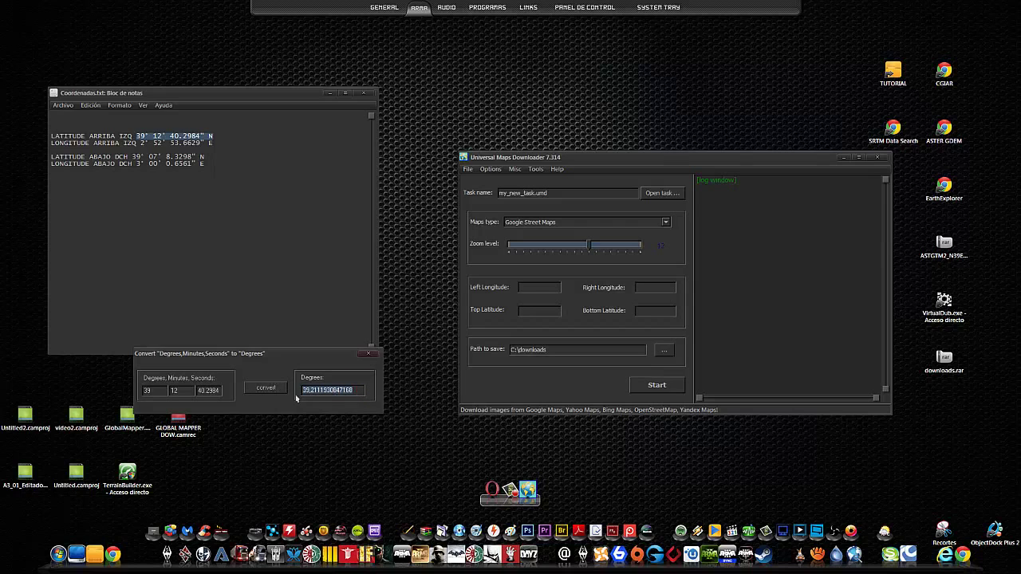
click(528, 312)
key(ctrl+v)
drag(438, 119, 501, 188)
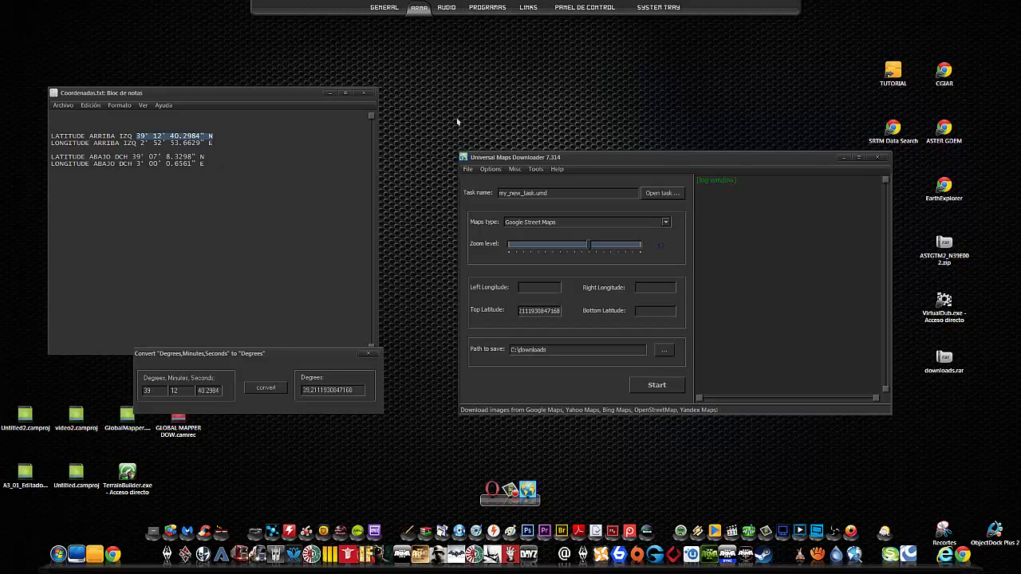
drag(458, 117, 494, 188)
Step: Convert the upper-left longitude 2° 52' 53.6629" to decimal degrees and enter the result as the Left Longitude
double_click(147, 390)
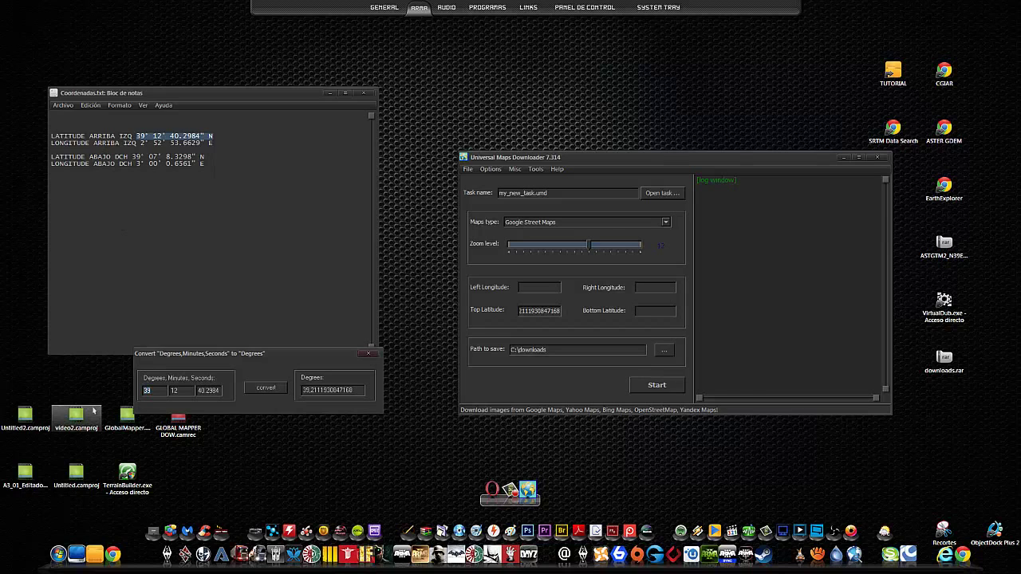
text(2)
key(Tab)
text(52)
key(Tab)
text(53.662)
click(264, 389)
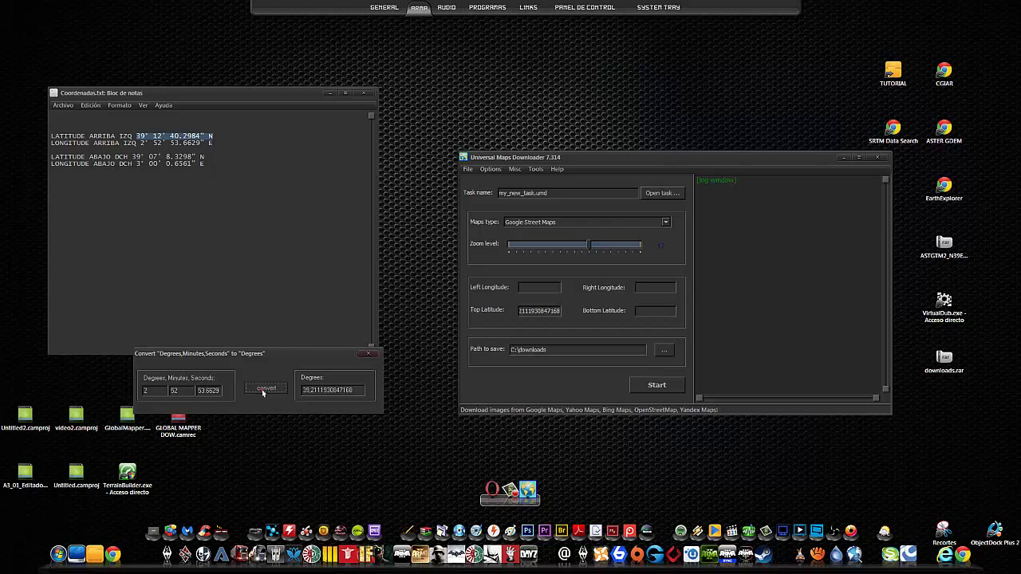
drag(359, 394, 300, 396)
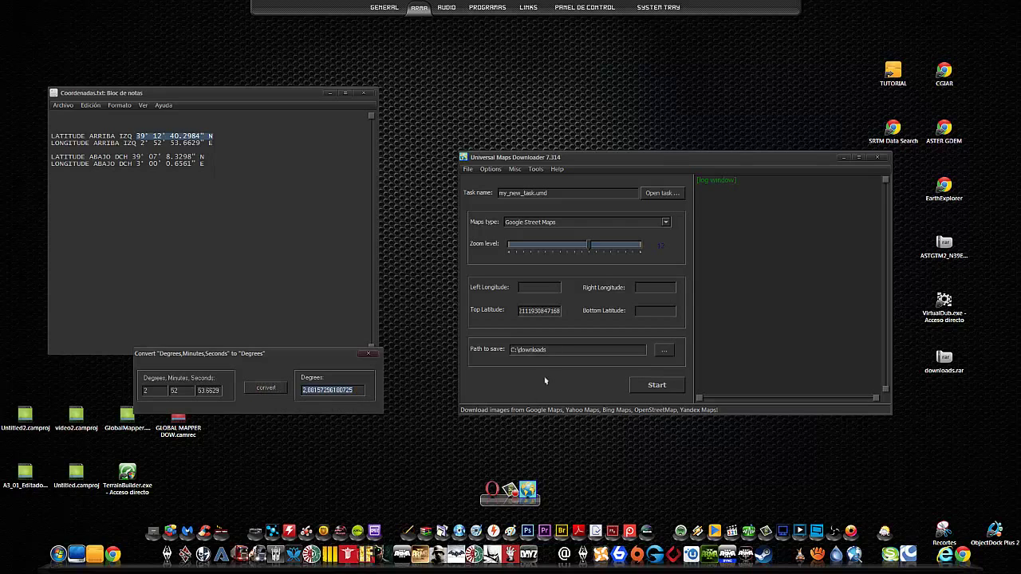
click(530, 288)
key(ctrl+v)
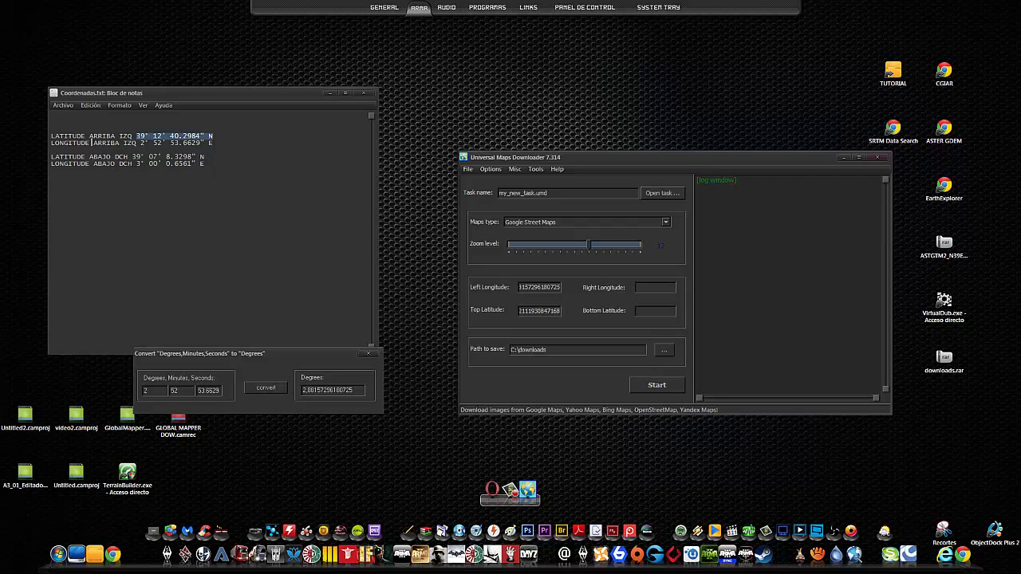
click(109, 173)
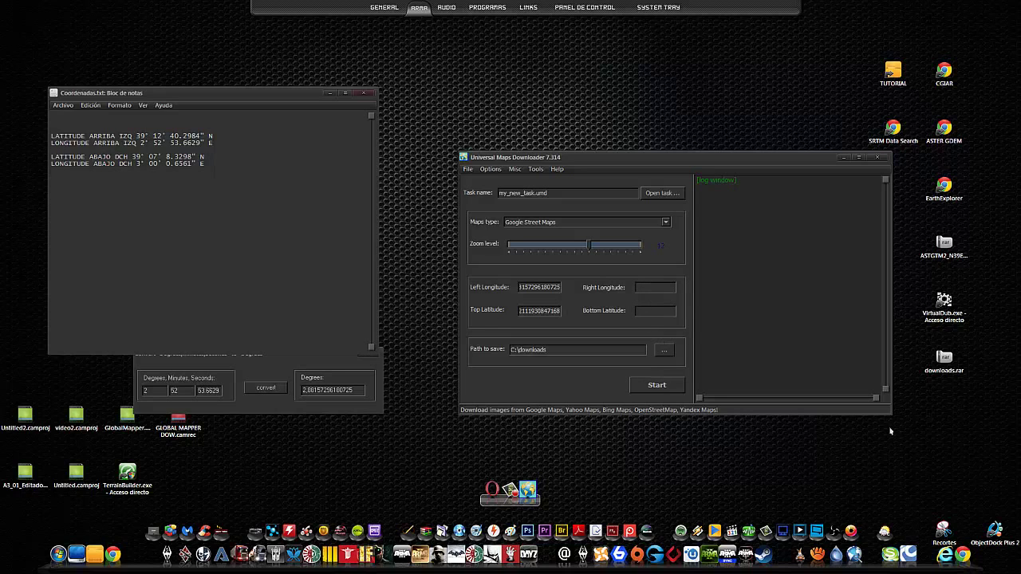
click(862, 345)
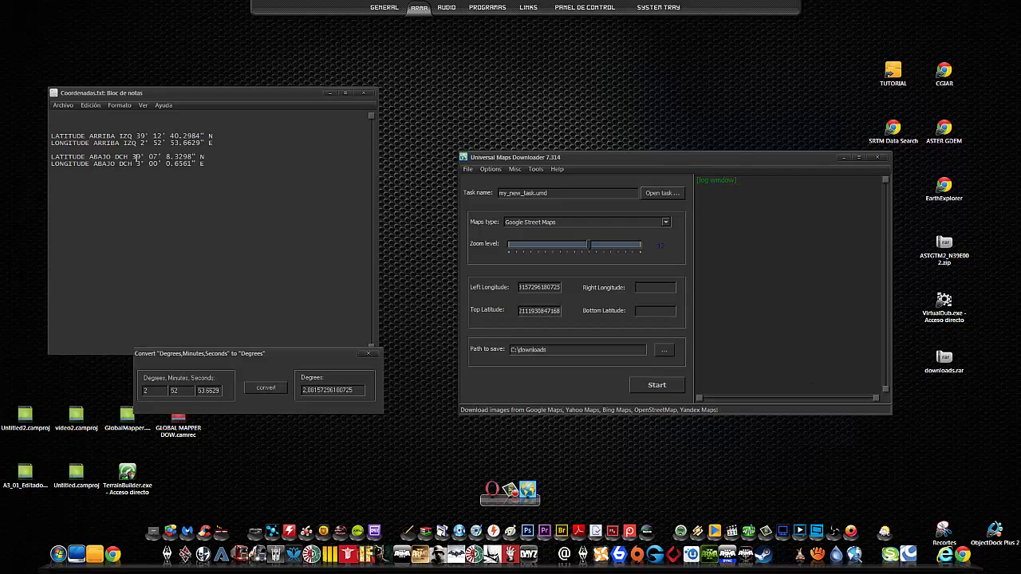
Step: Convert the lower-right latitude 39° 07' 8.3298" to decimal degrees and enter the result as the Bottom Latitude
drag(136, 158, 209, 163)
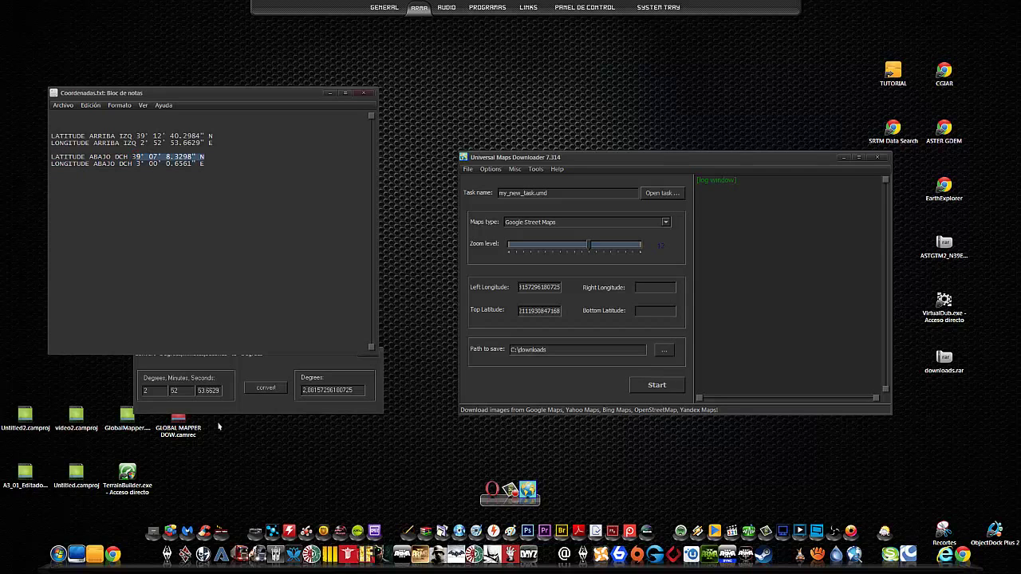
click(163, 395)
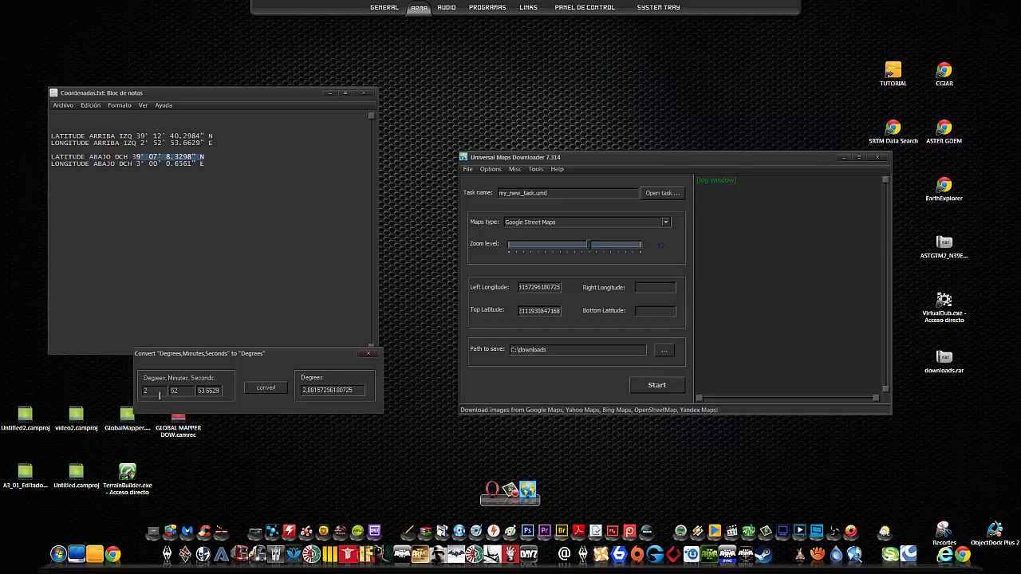
text(39)
key(Tab)
text(07)
key(Tab)
text(8.3298)
click(263, 387)
drag(358, 390, 302, 391)
key(ctrl+c)
click(652, 311)
key(ctrl+v)
Step: Convert the lower-right longitude 3° 00' 0.6561" to decimal degrees
mouse_move(198, 157)
mouse_down()
mouse_move(142, 165)
mouse_move(207, 164)
mouse_up()
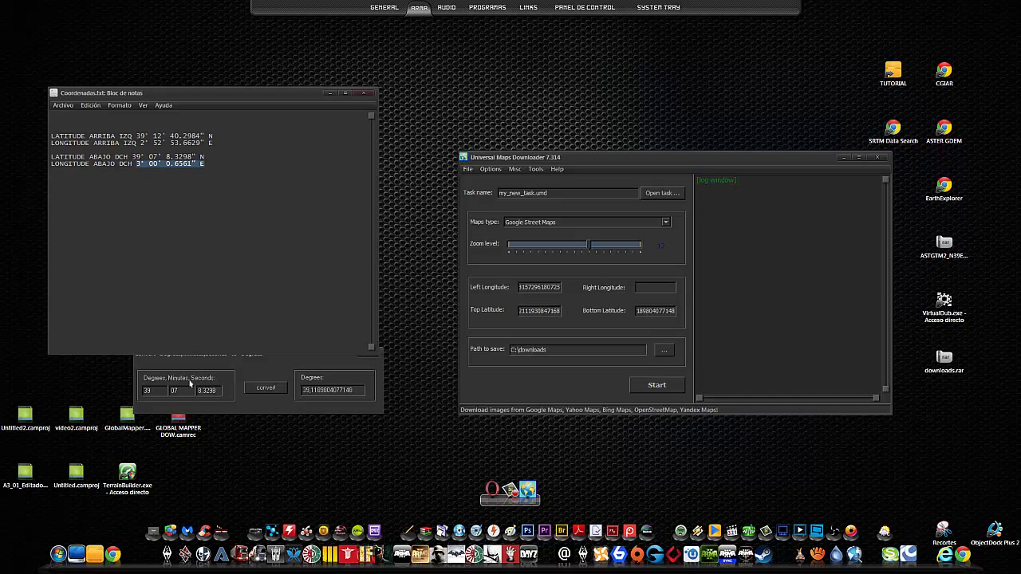
double_click(166, 390)
text(3)
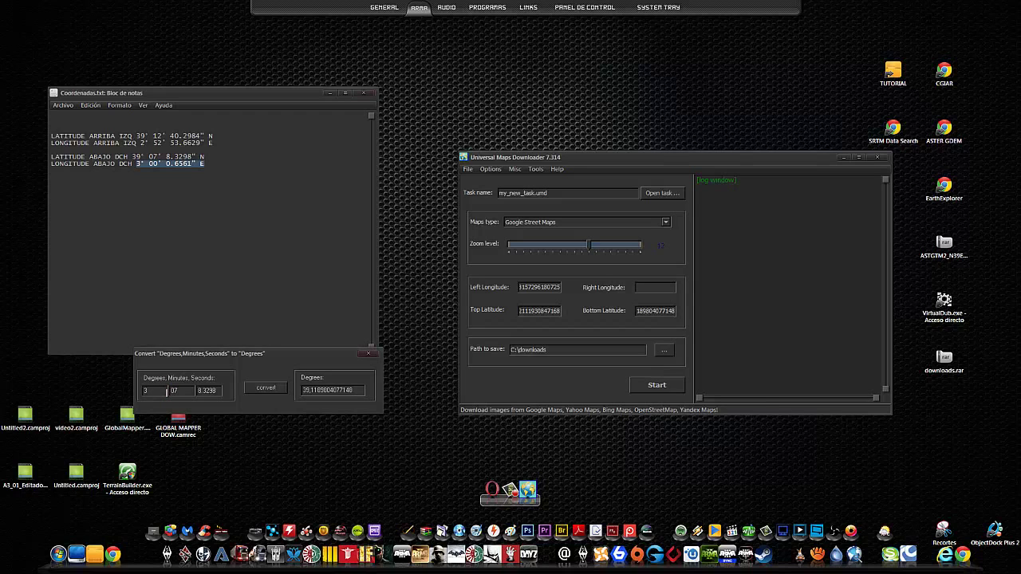
key(Tab)
text(00)
key(Tab)
text(0)
key(BackSpace)
key(BackSpace)
text(0.6561)
click(257, 389)
Step: Copy the decimal result from the converter into the download area's Right Longitude
drag(357, 391, 301, 392)
key(ctrl+c)
click(666, 293)
key(ctrl+v)
Step: Rename the download task as CABRERA.umd
drag(559, 197, 499, 200)
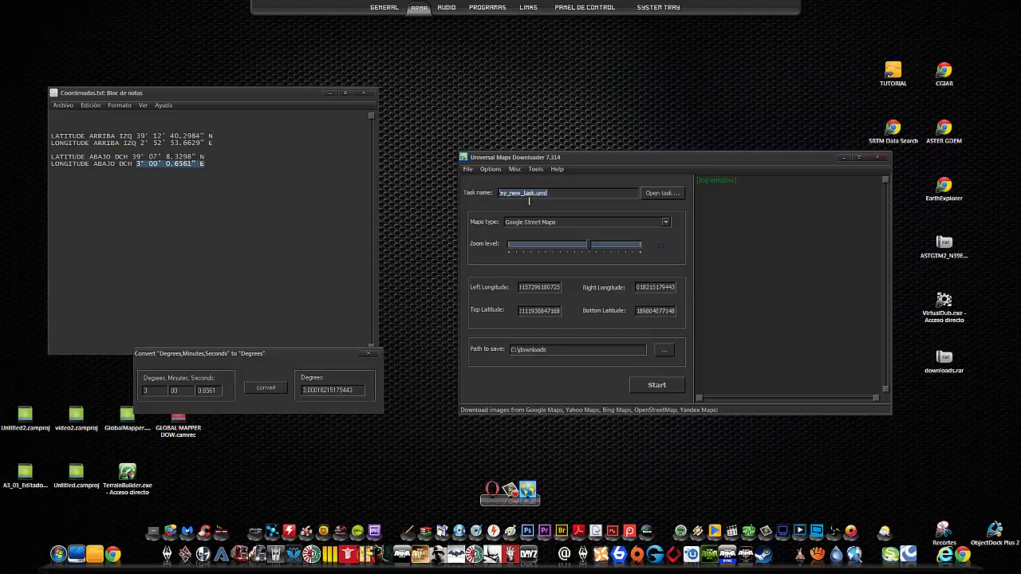
click(533, 200)
key(BackSpace)
key(BackSpace)
key(BackSpace)
key(BackSpace)
key(BackSpace)
key(BackSpace)
key(BackSpace)
key(BackSpace)
key(BackSpace)
key(BackSpace)
key(BackSpace)
text(CABRERA)
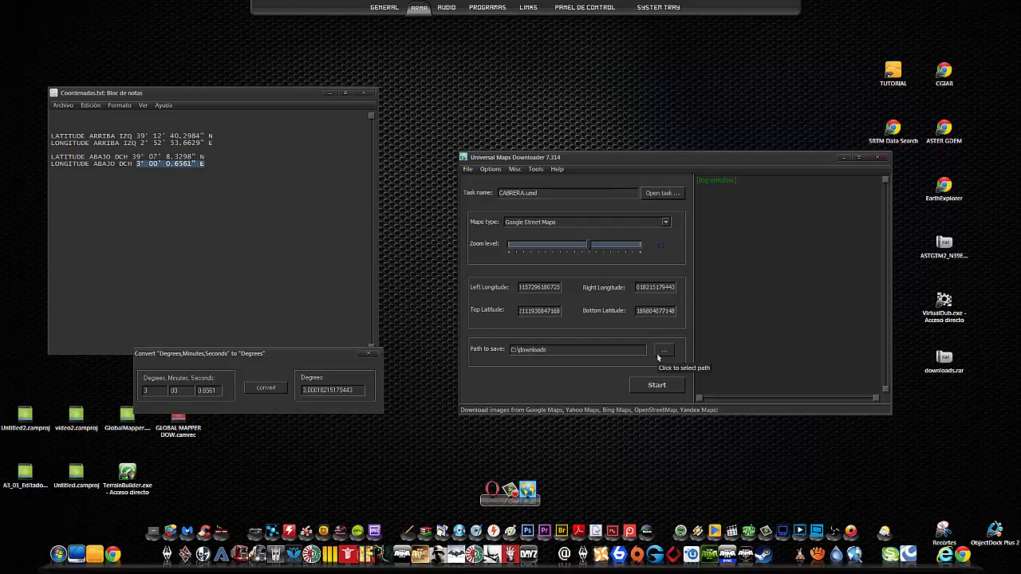
Step: Set the maps type of the CABRERA task to Bing Satellite Maps
click(589, 250)
click(591, 222)
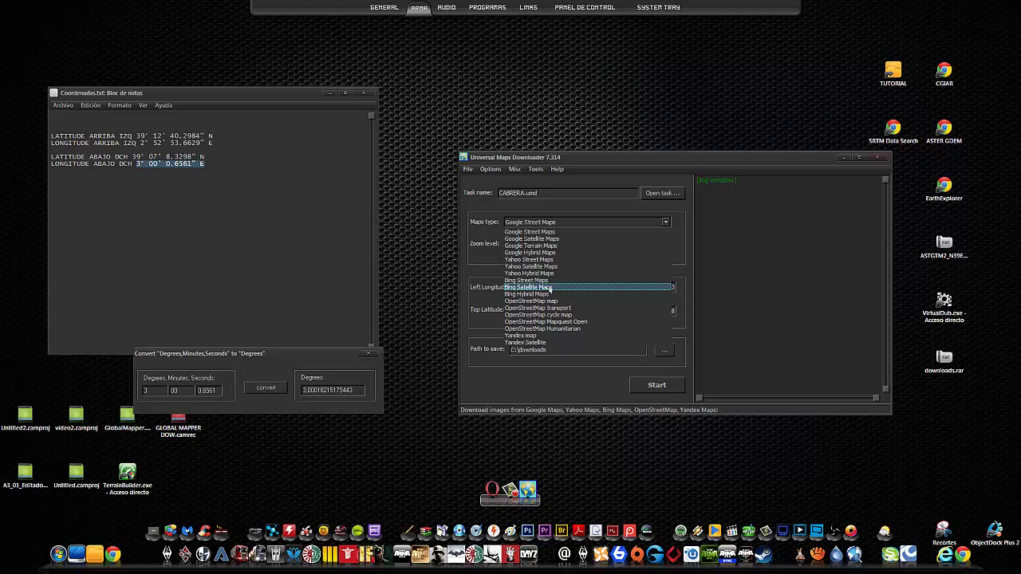
click(549, 288)
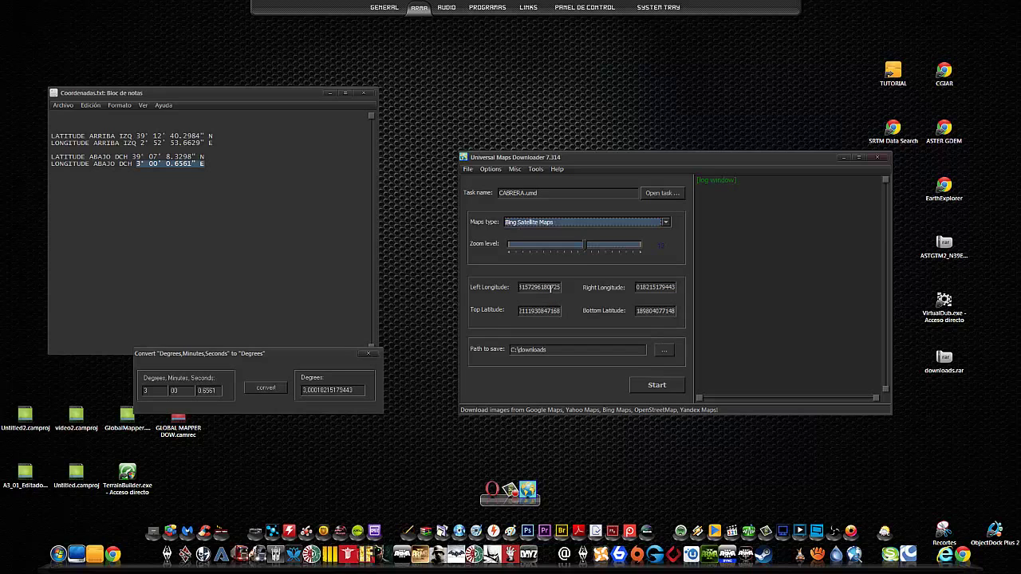
Step: Set the zoom level to 15 and run the CABRERA.umd Bing satellite download to completion
mouse_move(585, 248)
drag(585, 249, 616, 253)
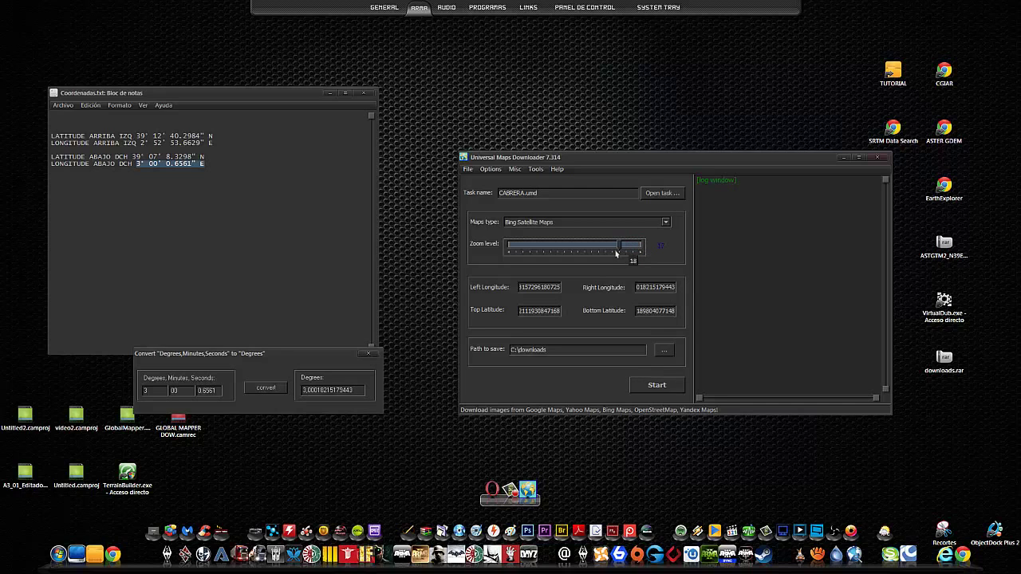
click(616, 247)
drag(619, 248, 605, 251)
click(662, 386)
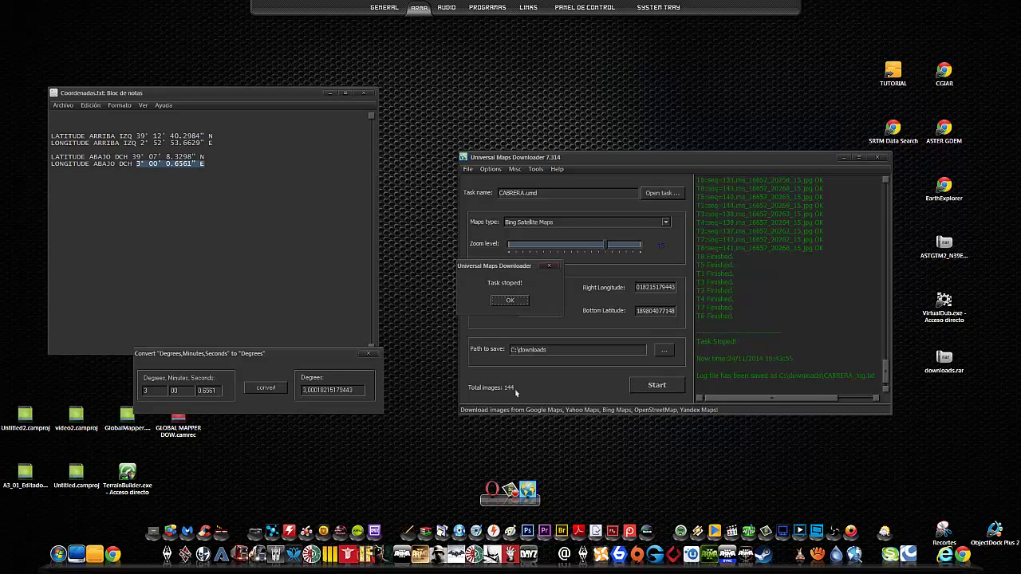
click(511, 300)
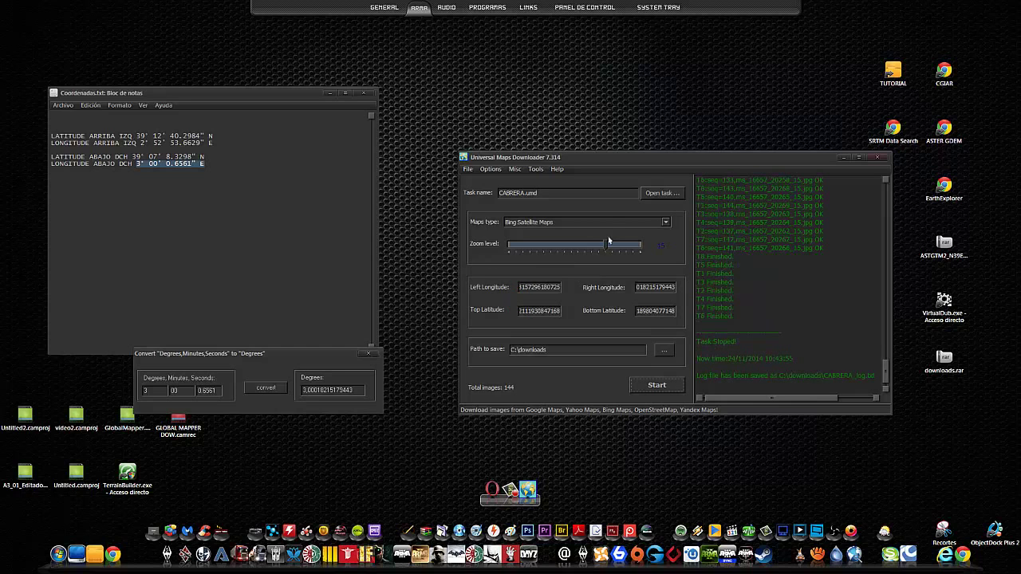
Step: Change the maps type to Google Satellite Maps and set its zoom level to 15
click(608, 225)
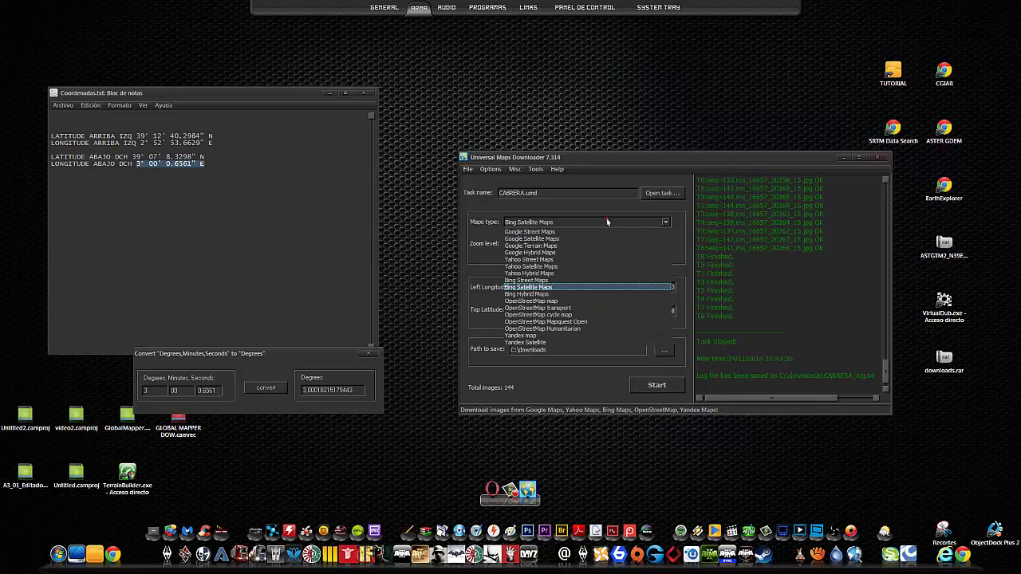
click(566, 241)
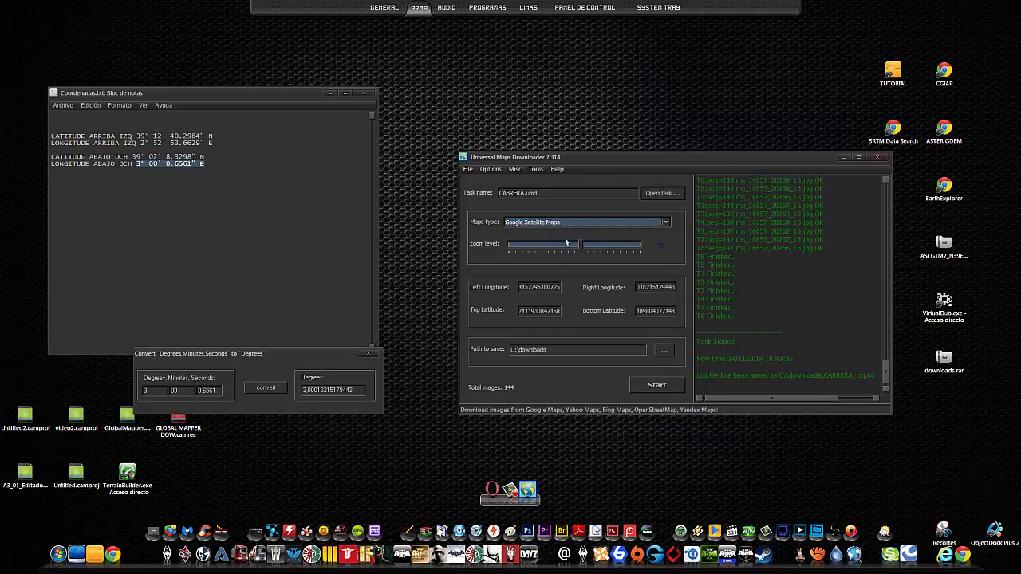
click(594, 249)
drag(597, 249, 603, 249)
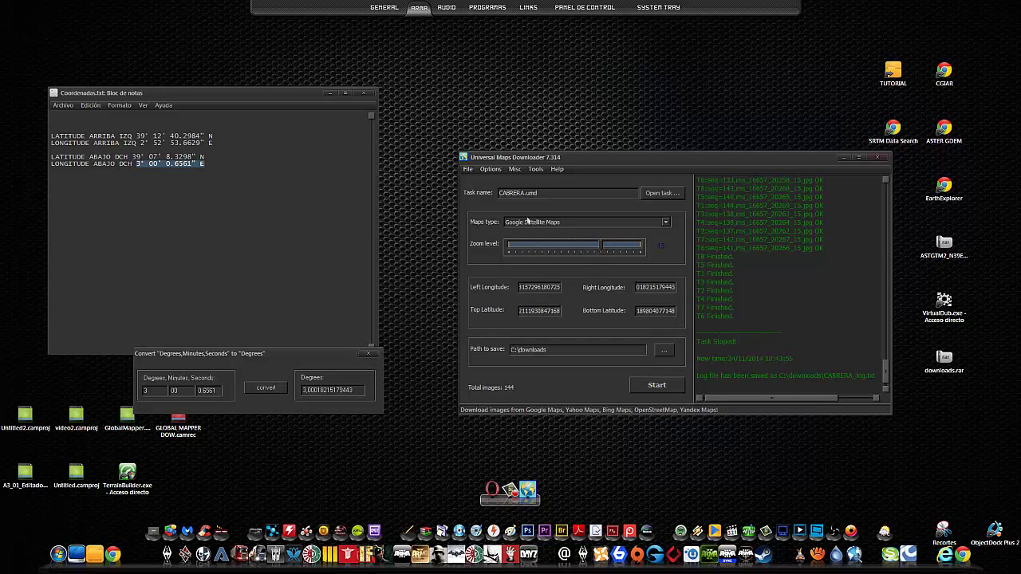
Step: Rename the task as CABRERA_G.umd and run the Google satellite download to completion
click(527, 195)
text(_)
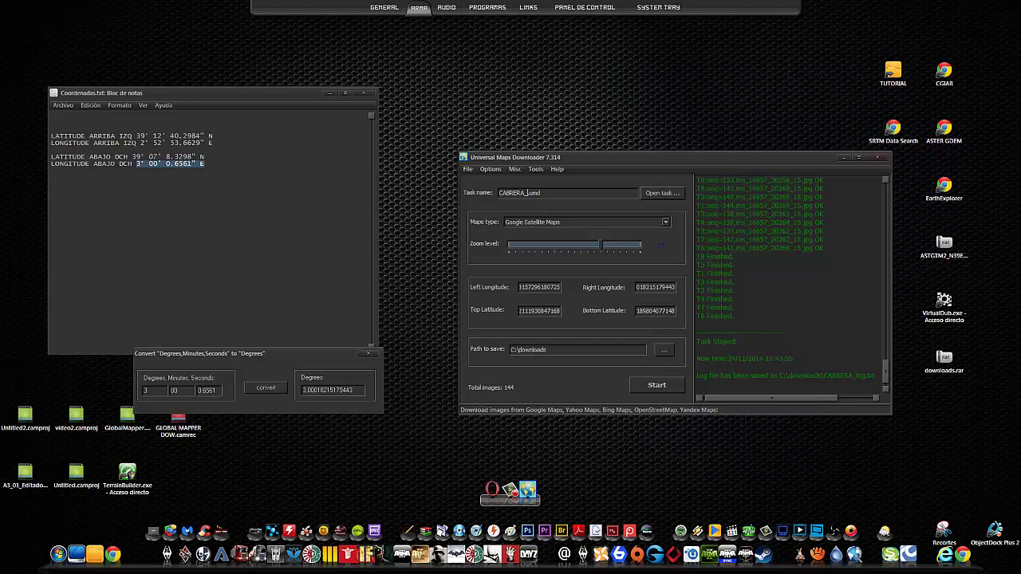
text(o)
key(BackSpace)
text(G)
click(656, 386)
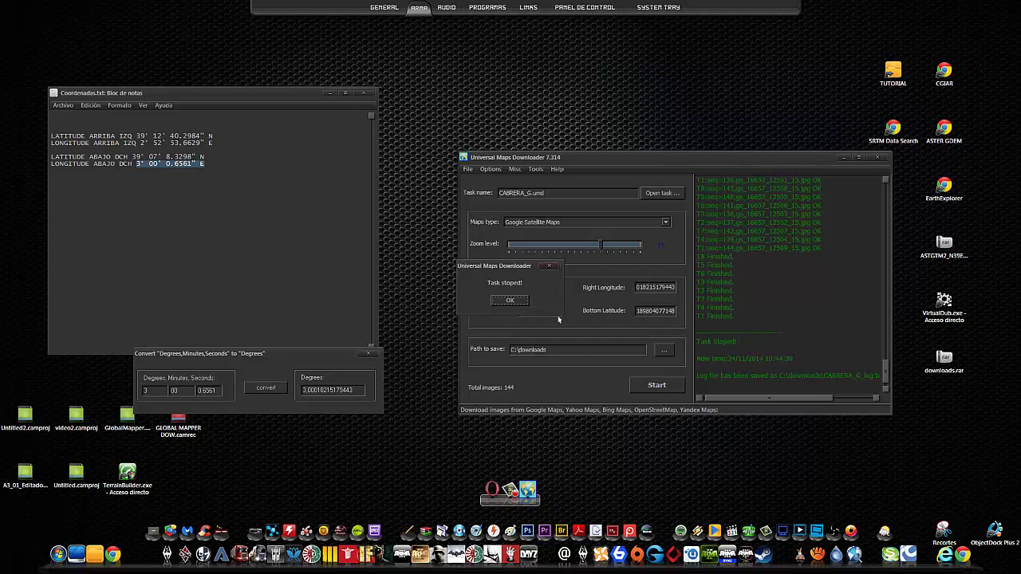
click(517, 301)
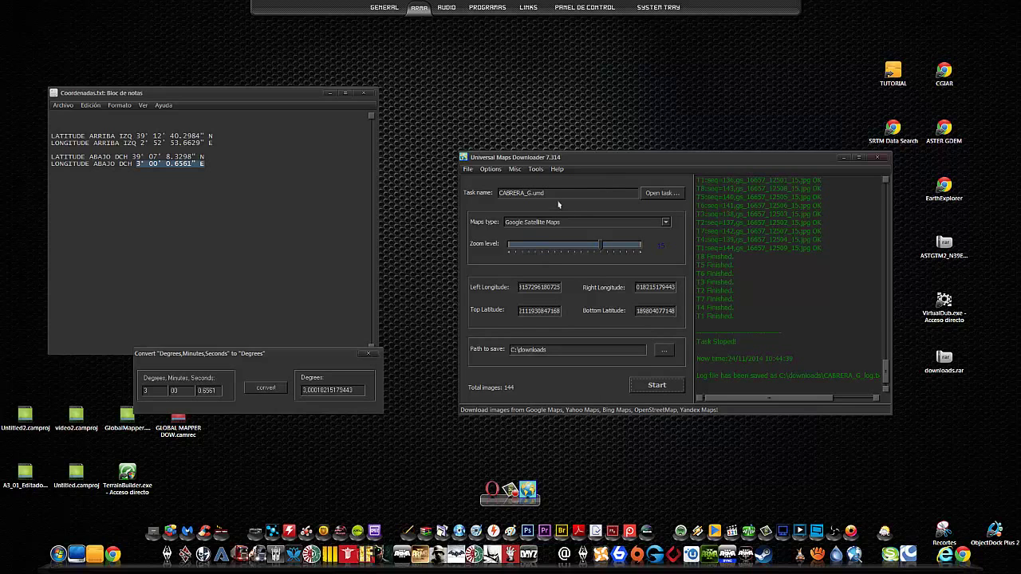
click(536, 170)
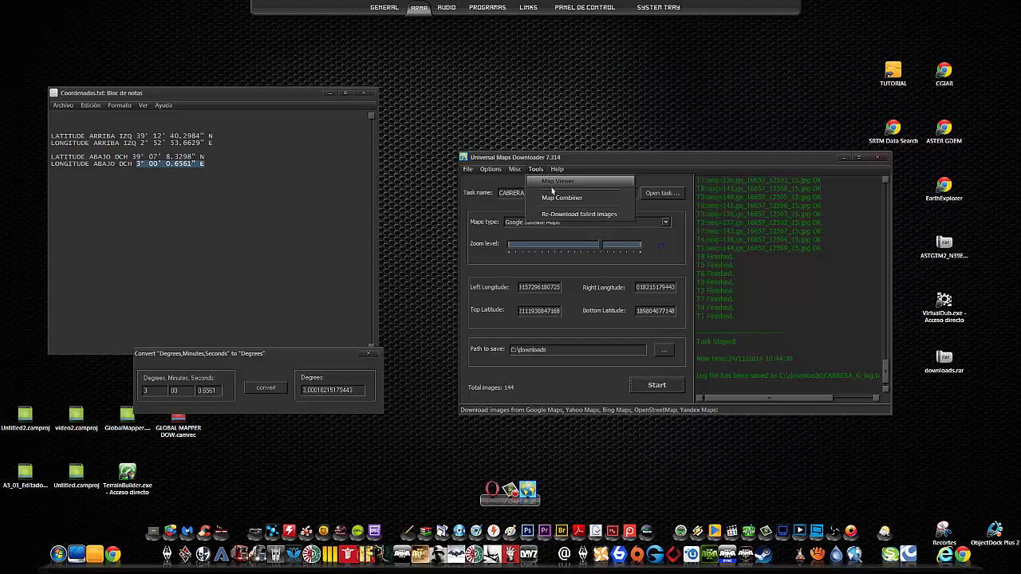
click(563, 216)
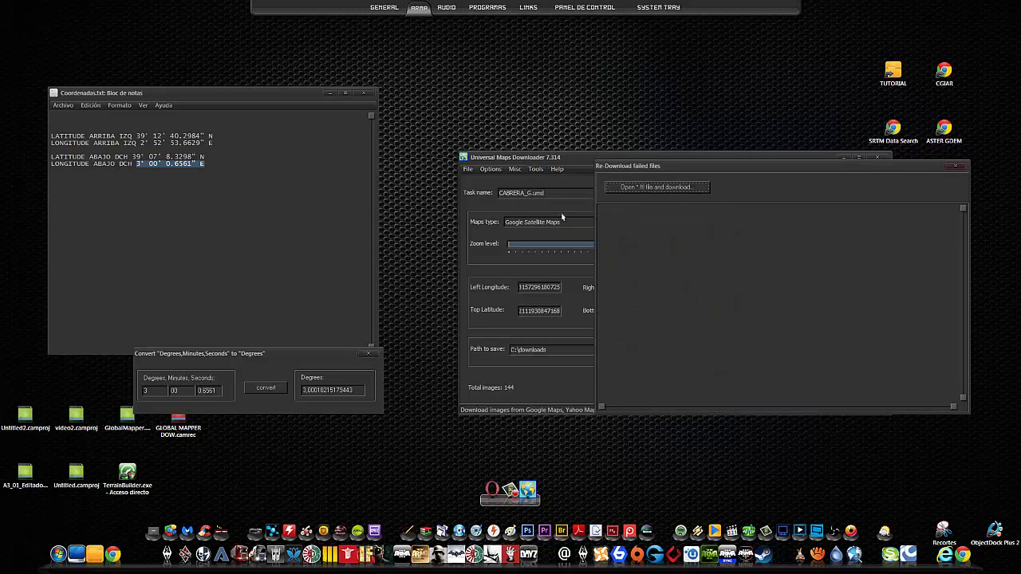
click(672, 190)
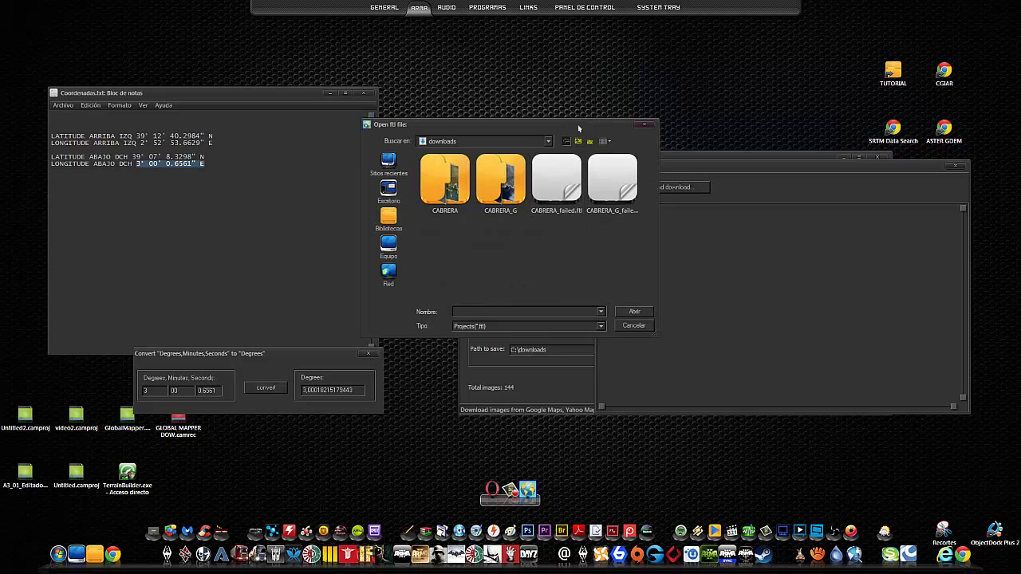
drag(581, 127, 463, 175)
click(511, 204)
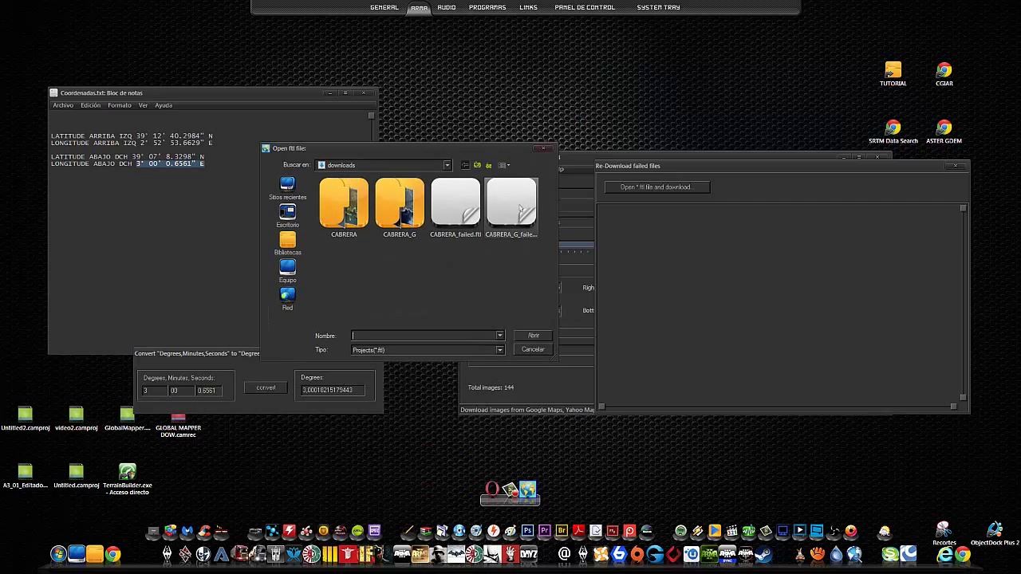
double_click(518, 205)
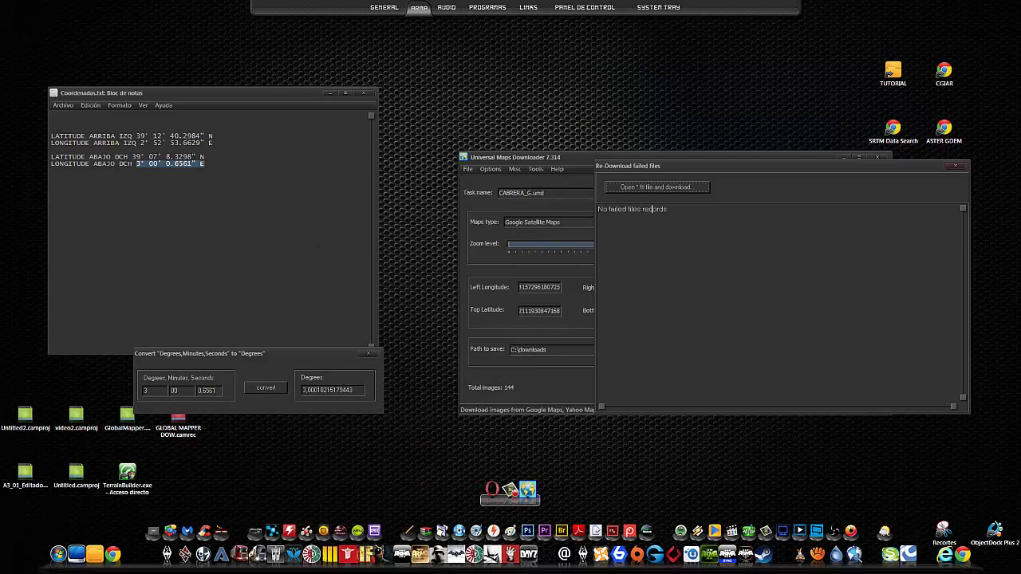
click(958, 166)
Step: Combine the downloaded tiles of CABRERA_G.umd into one image with the Map Combiner
click(539, 170)
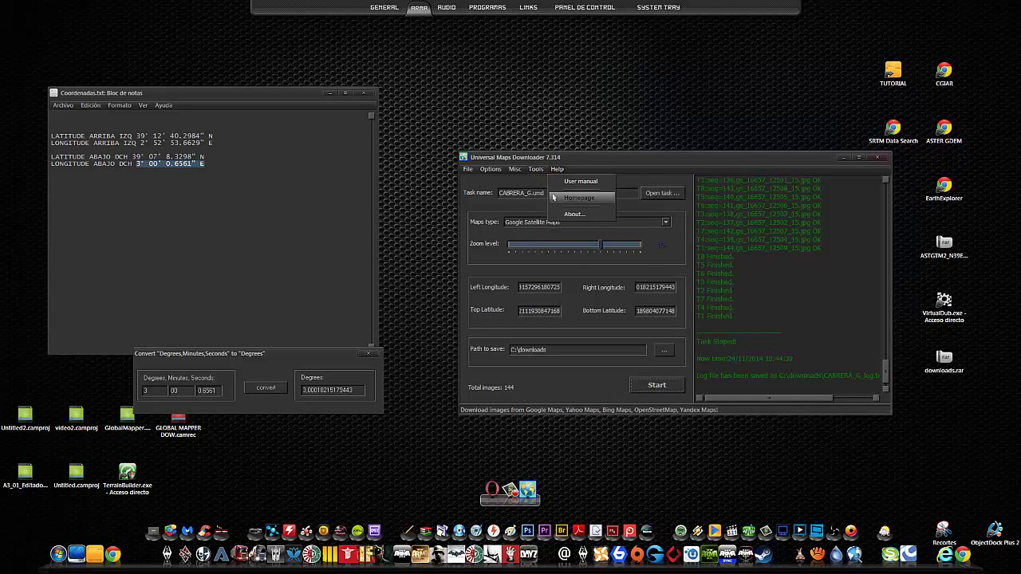
click(549, 199)
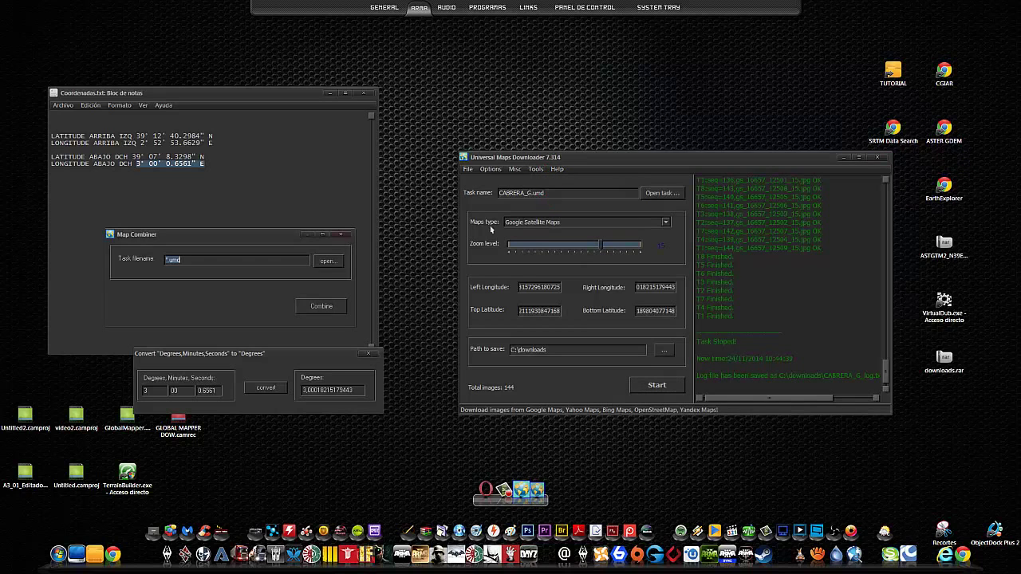
click(326, 263)
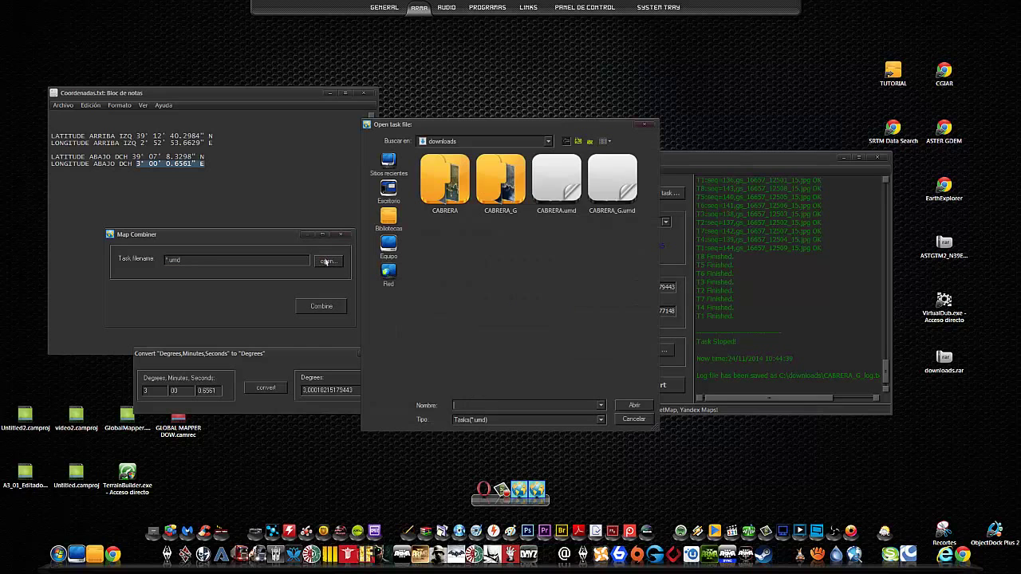
double_click(609, 197)
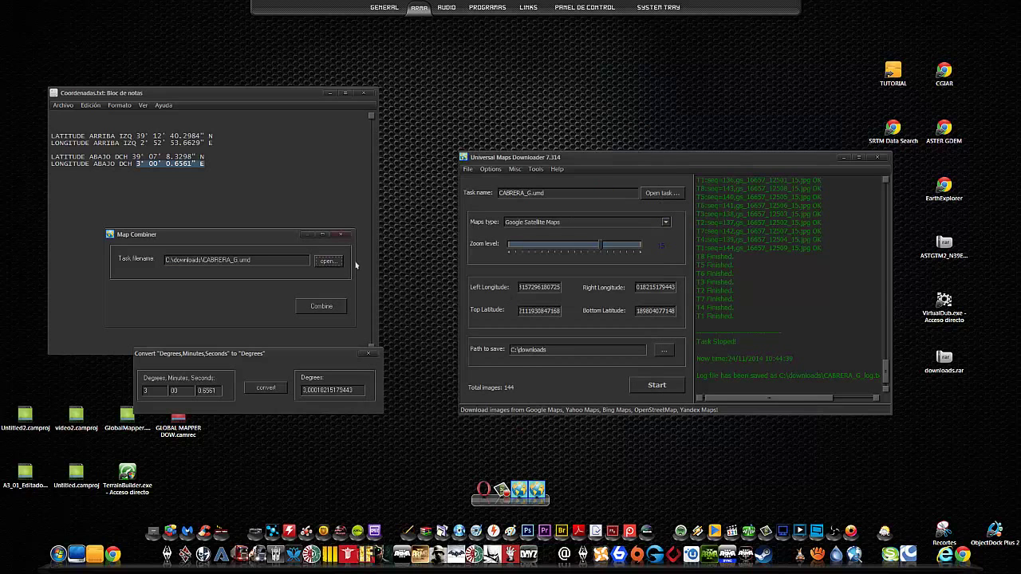
click(322, 306)
click(337, 306)
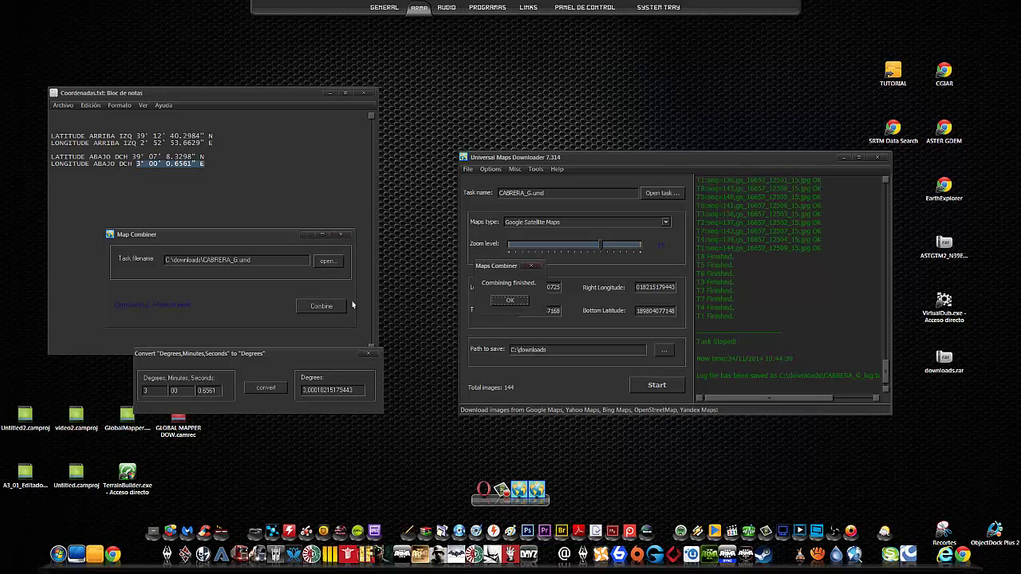
click(511, 302)
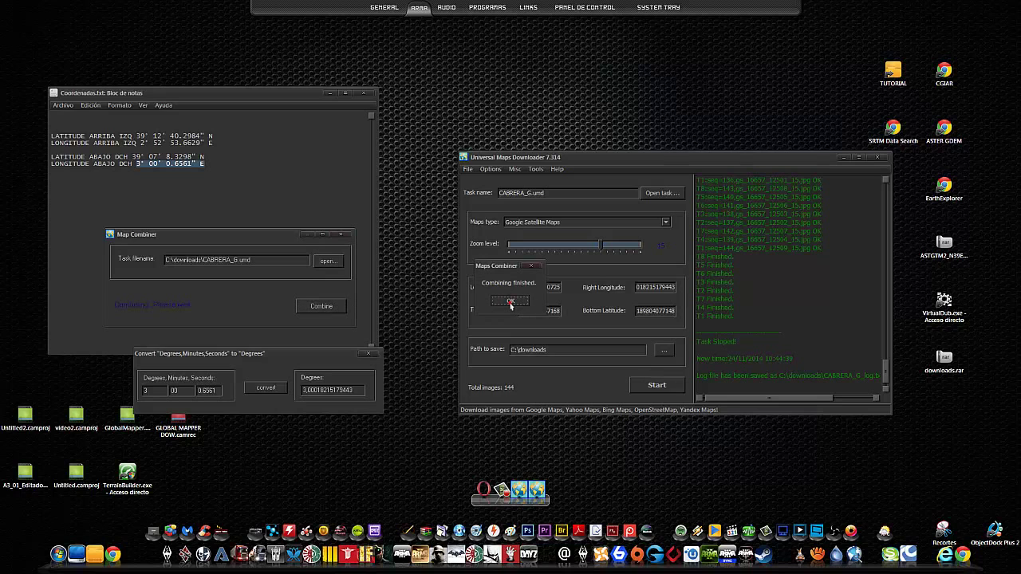
Step: Open CABRERA_G.umd in the Map Viewer, inspect the Google satellite imagery of the island, and close the viewer
click(535, 170)
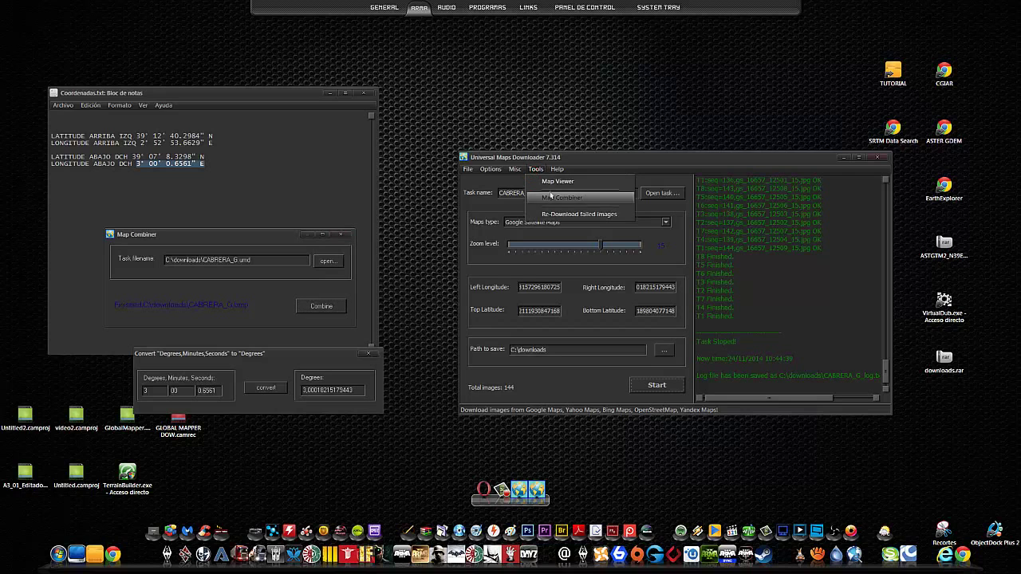
click(553, 183)
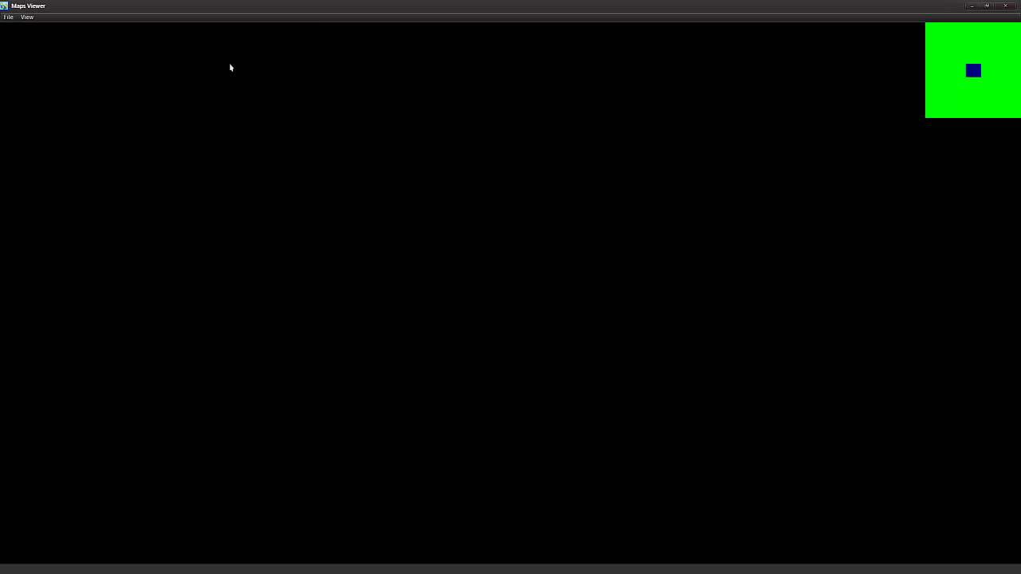
click(4, 16)
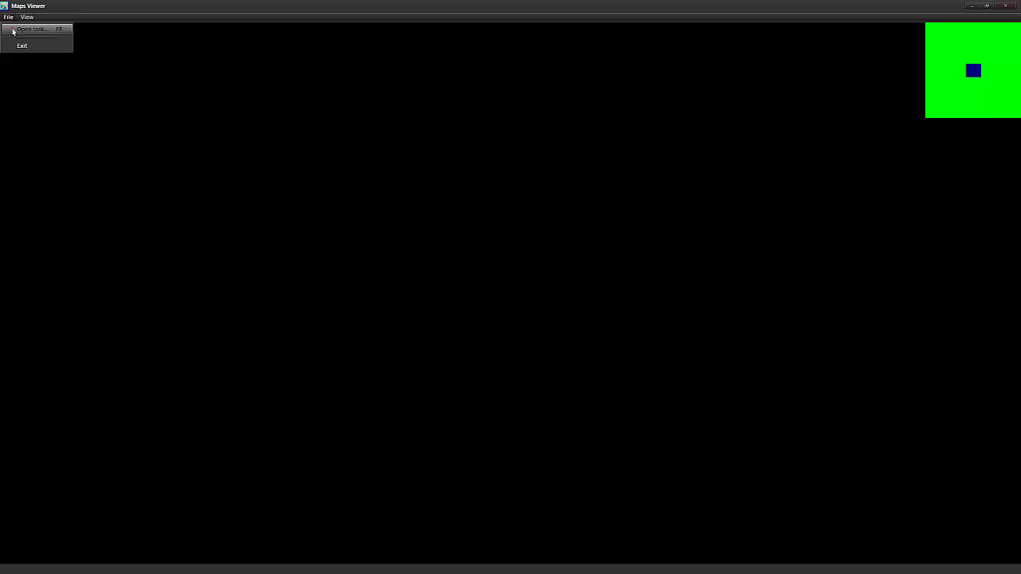
click(13, 31)
double_click(620, 189)
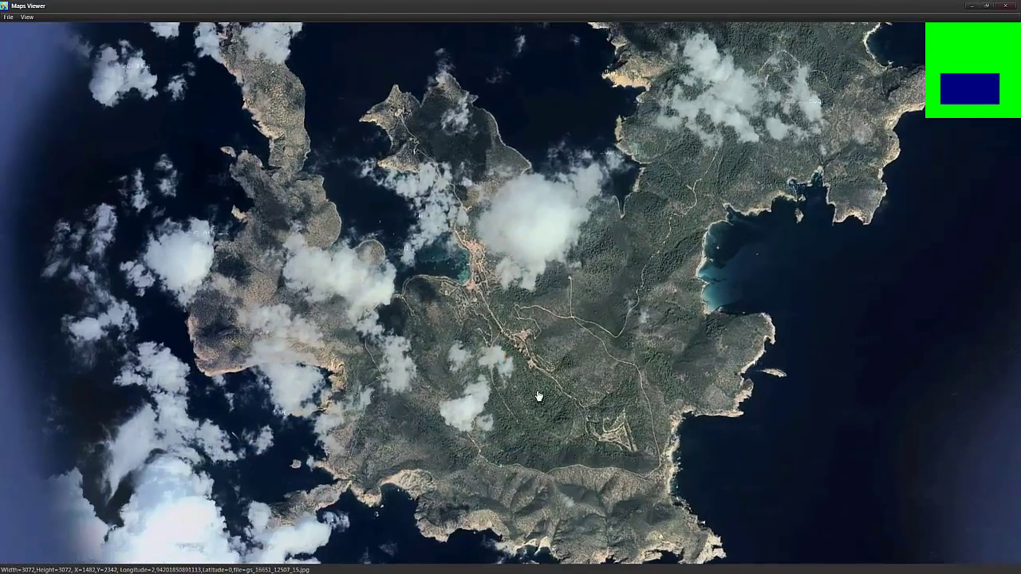
click(529, 391)
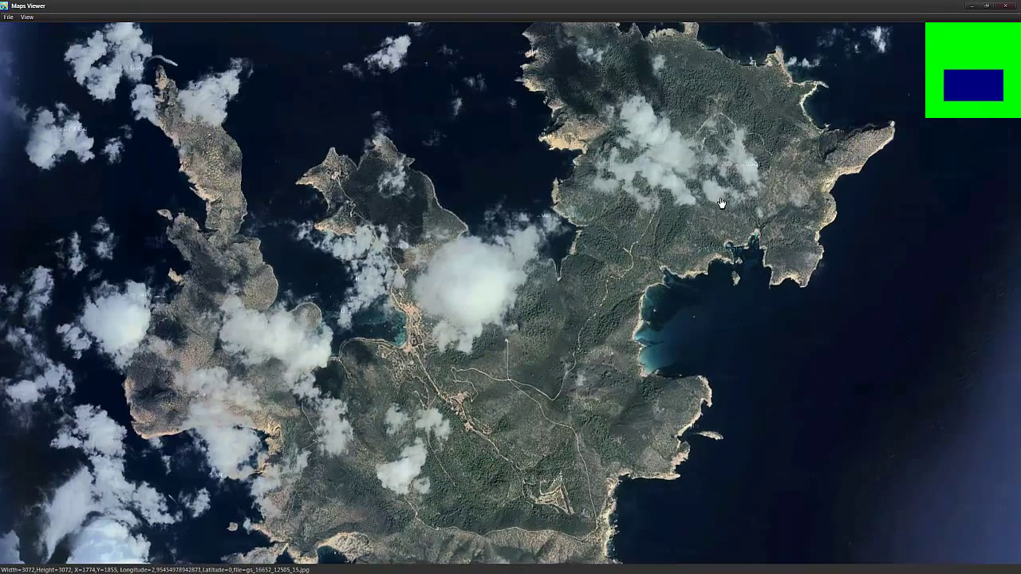
click(1008, 6)
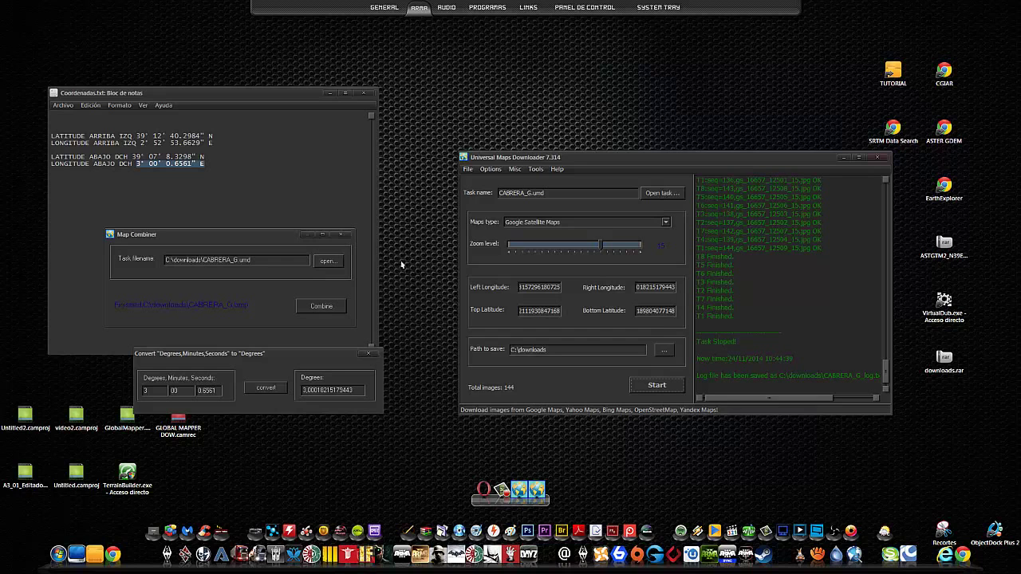
Step: Combine the downloaded Bing tiles of CABRERA.umd into one image with the Map Combiner
click(333, 263)
double_click(564, 198)
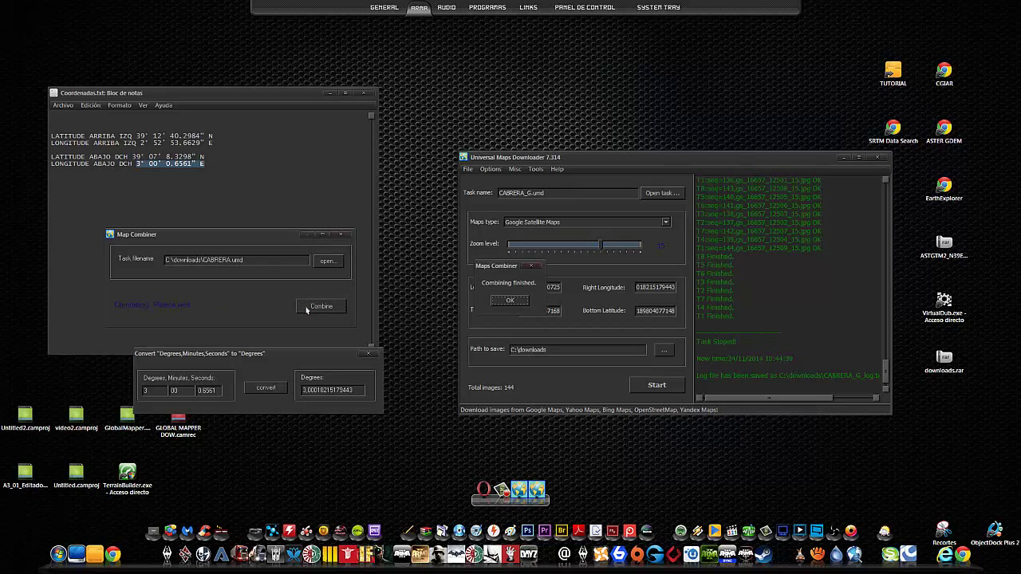
click(511, 301)
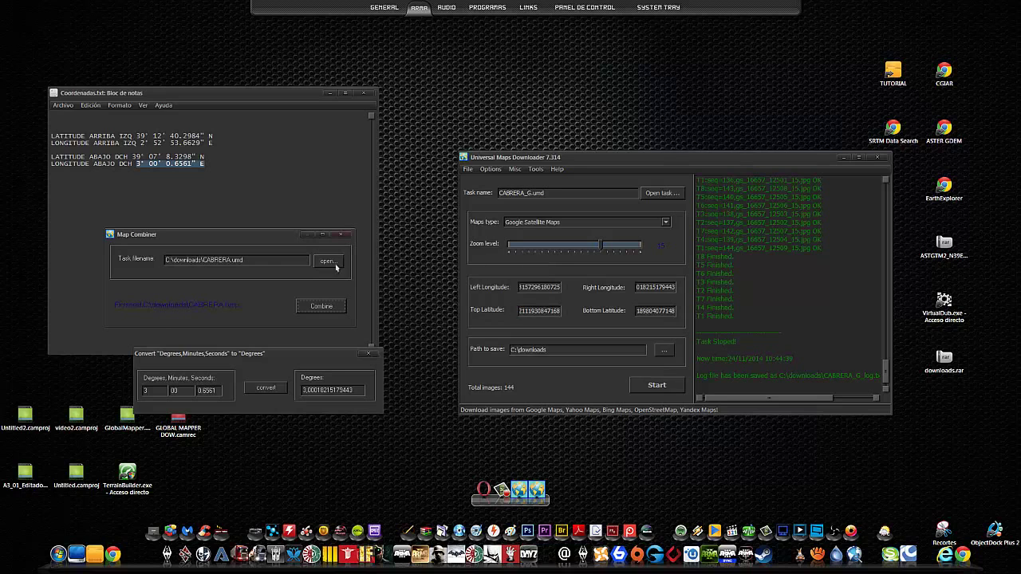
Step: Open CABRERA.umd in the Map Viewer and inspect the Bing satellite imagery down to the island's southern coast
click(528, 171)
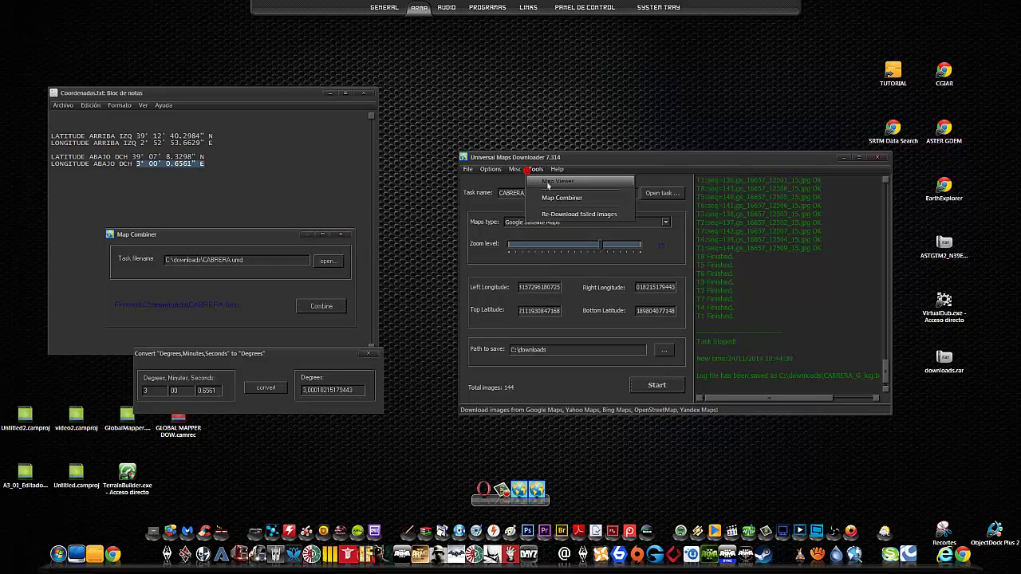
click(547, 185)
click(8, 17)
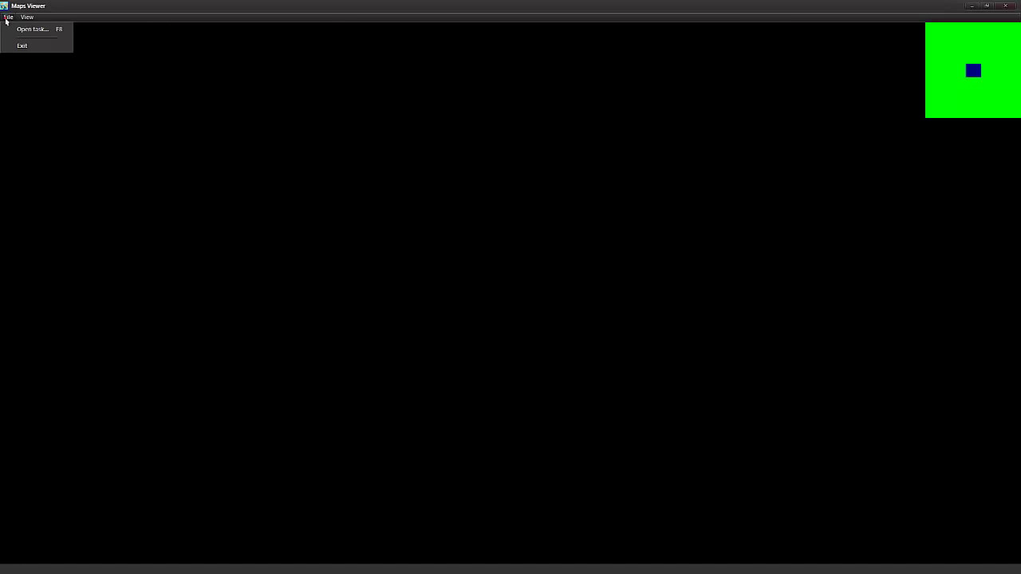
click(11, 28)
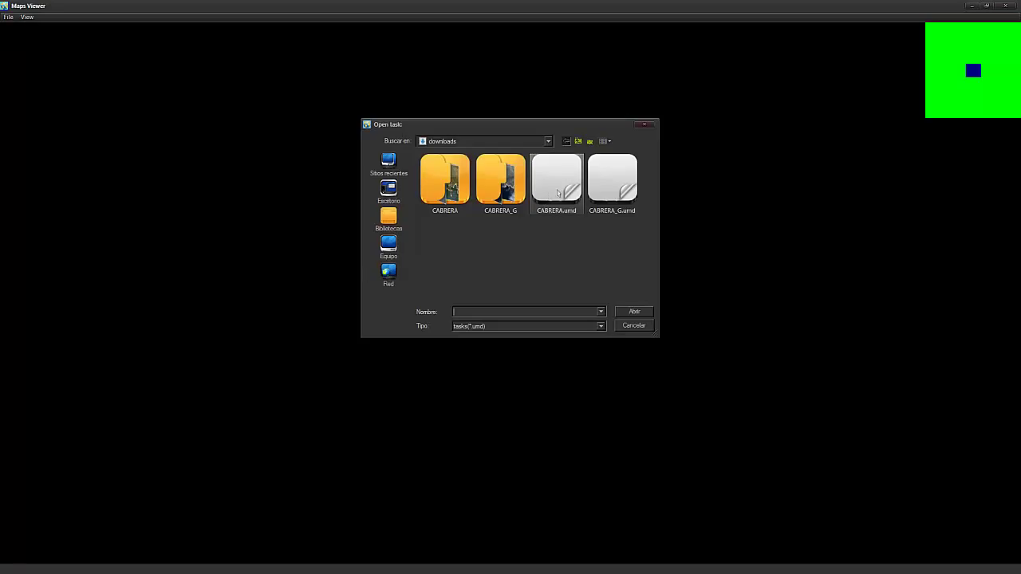
double_click(557, 192)
scroll(561, 194, up, 2)
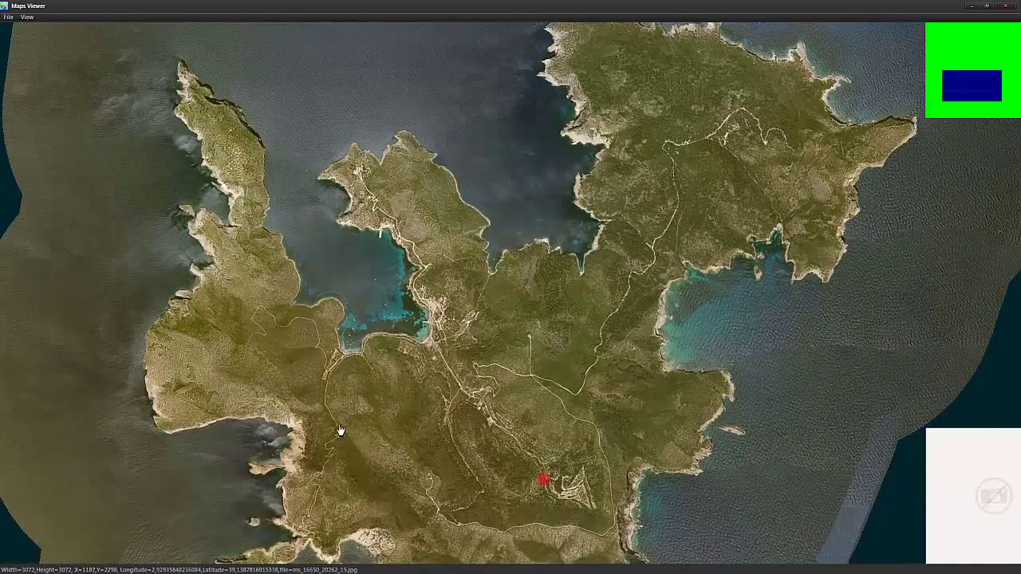
scroll(339, 431, down, 2)
drag(339, 431, 387, 343)
scroll(441, 299, up, 2)
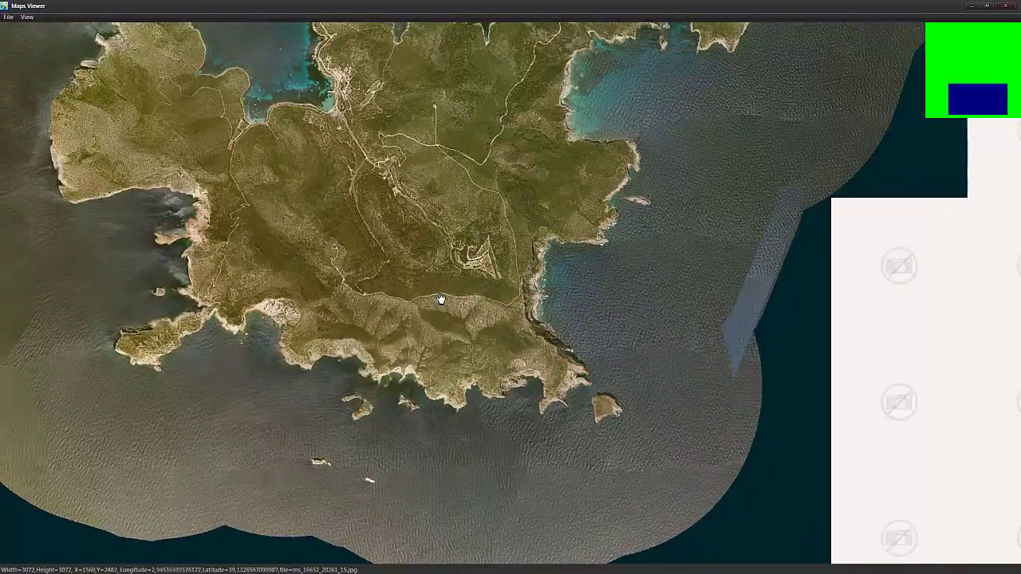
Step: Examine the Bing imagery of the islets north of Cabrera and the main island's northern coast in the Map Viewer
scroll(441, 299, down, 2)
scroll(528, 332, up, 1)
drag(582, 349, 695, 433)
scroll(523, 388, down, 1)
scroll(695, 433, up, 1)
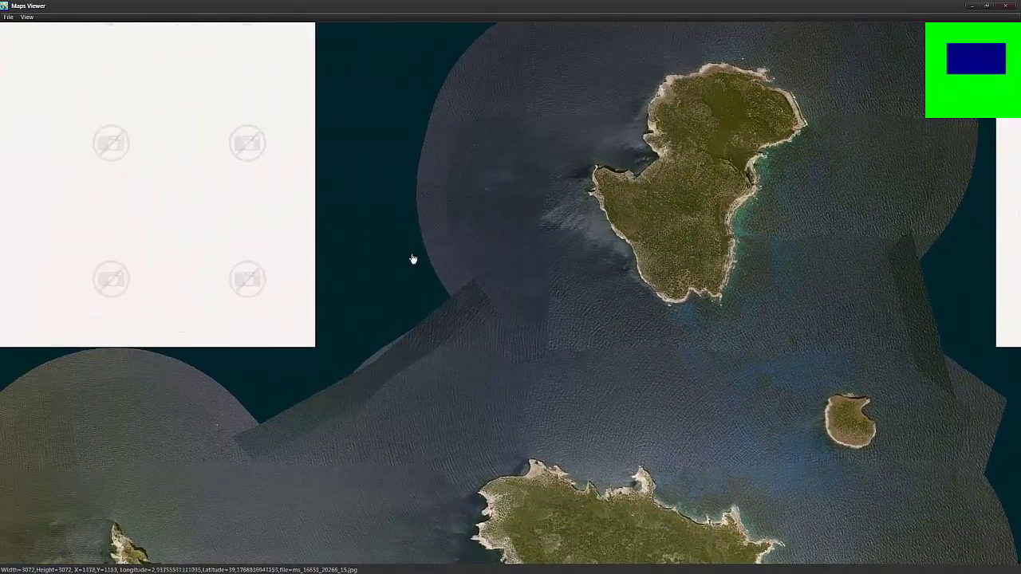
drag(451, 227, 362, 276)
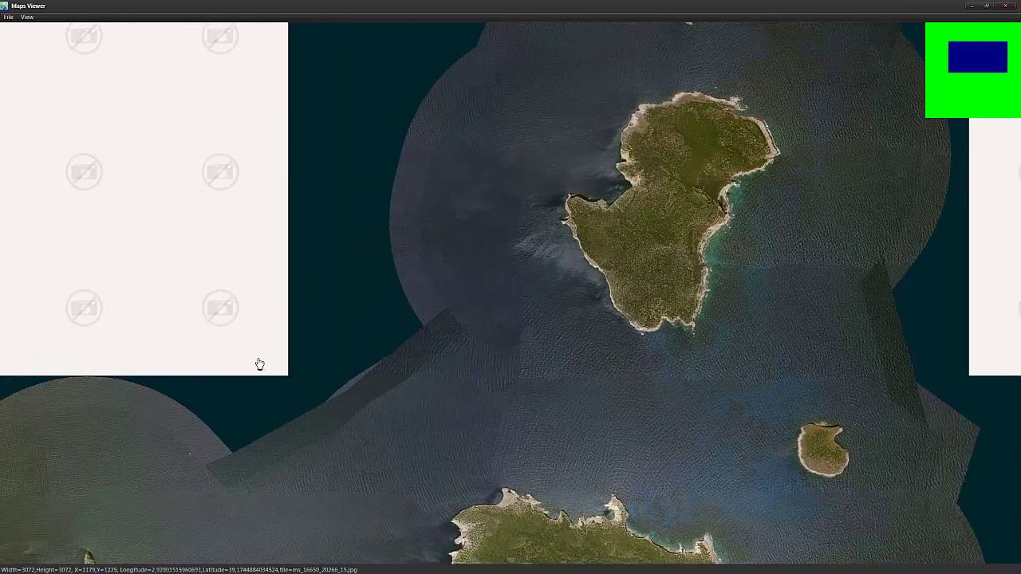
drag(328, 362, 319, 284)
drag(466, 412, 482, 240)
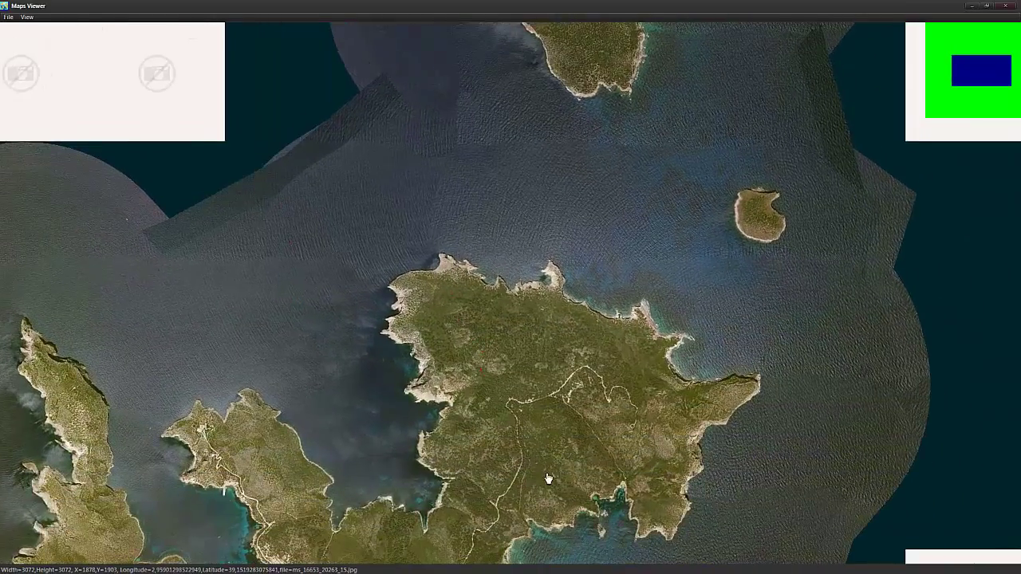
Step: Inspect the Bing imagery of Cabrera's bays, interior and southern coast, and close the Map Viewer
drag(547, 479, 603, 252)
drag(550, 346, 539, 263)
drag(349, 404, 370, 369)
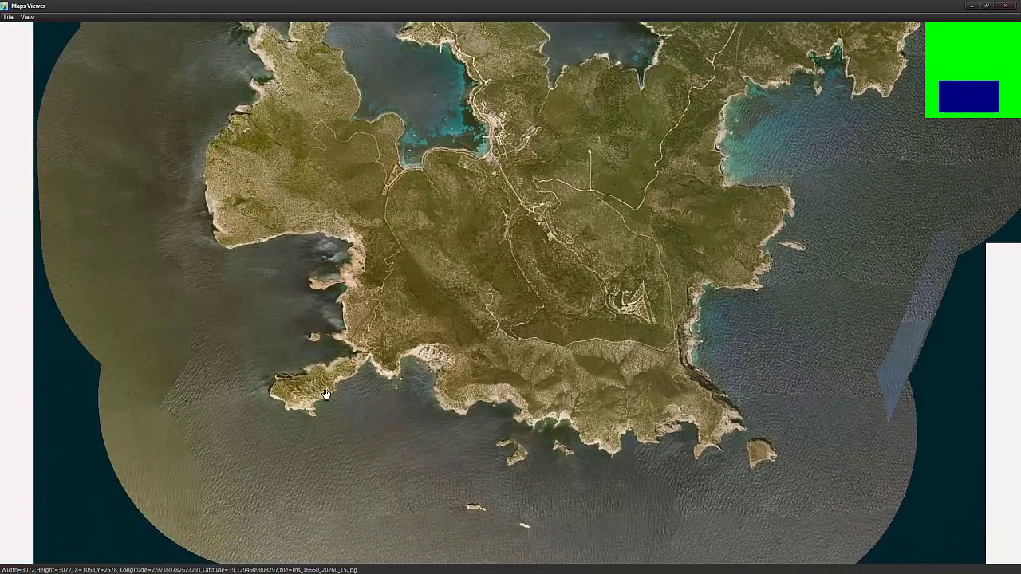
drag(343, 209, 341, 332)
mouse_move(309, 292)
mouse_down()
mouse_move(292, 393)
mouse_move(255, 405)
mouse_move(540, 338)
mouse_move(433, 358)
mouse_move(469, 428)
mouse_move(615, 280)
mouse_move(643, 189)
mouse_up()
drag(537, 369, 582, 298)
scroll(581, 297, down, 2)
scroll(548, 274, up, 2)
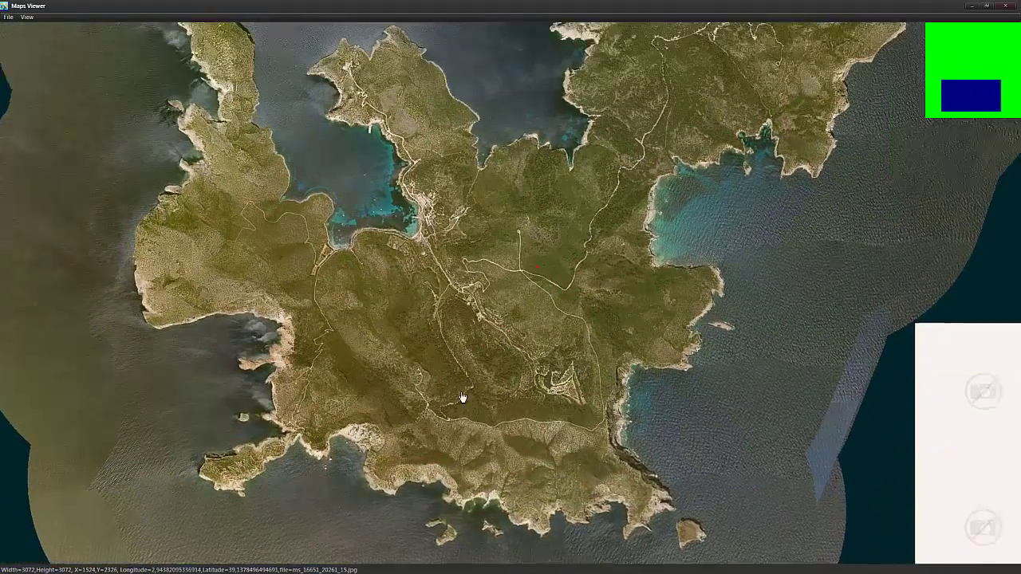
click(1005, 5)
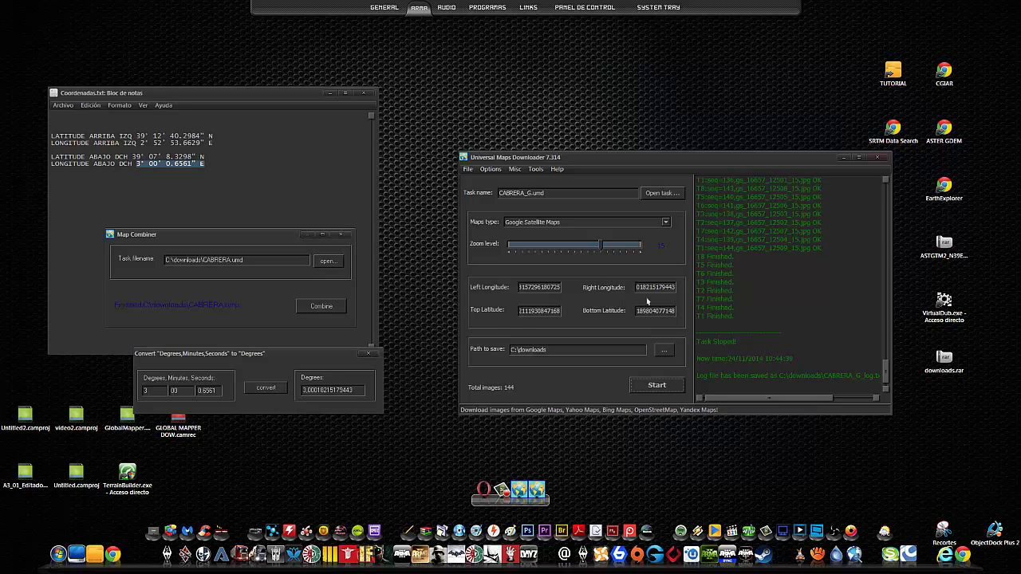
Step: Open the downloads folder from the desktop dock and move and enlarge its window to show more files
mouse_move(460, 30)
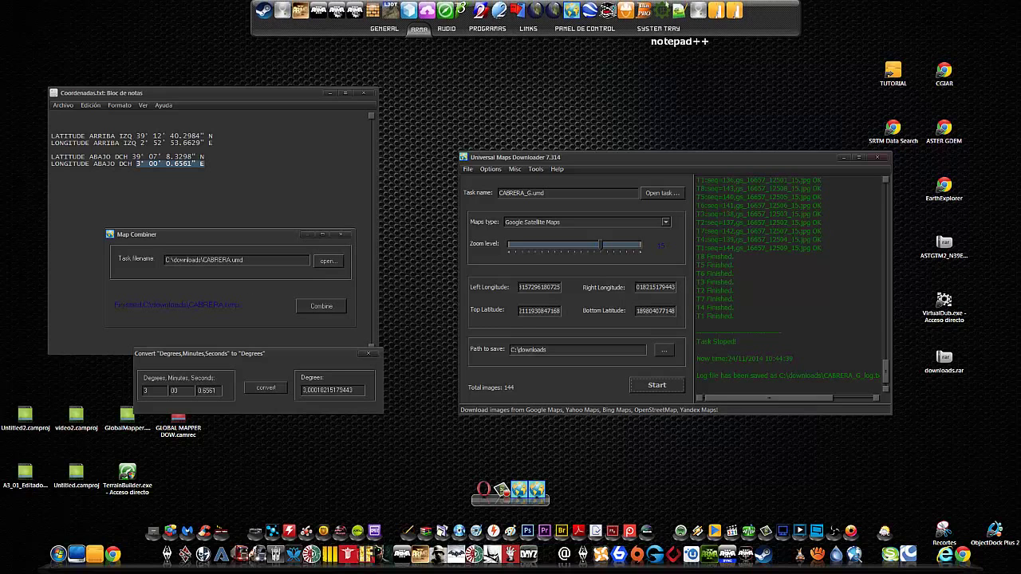
click(382, 31)
click(462, 11)
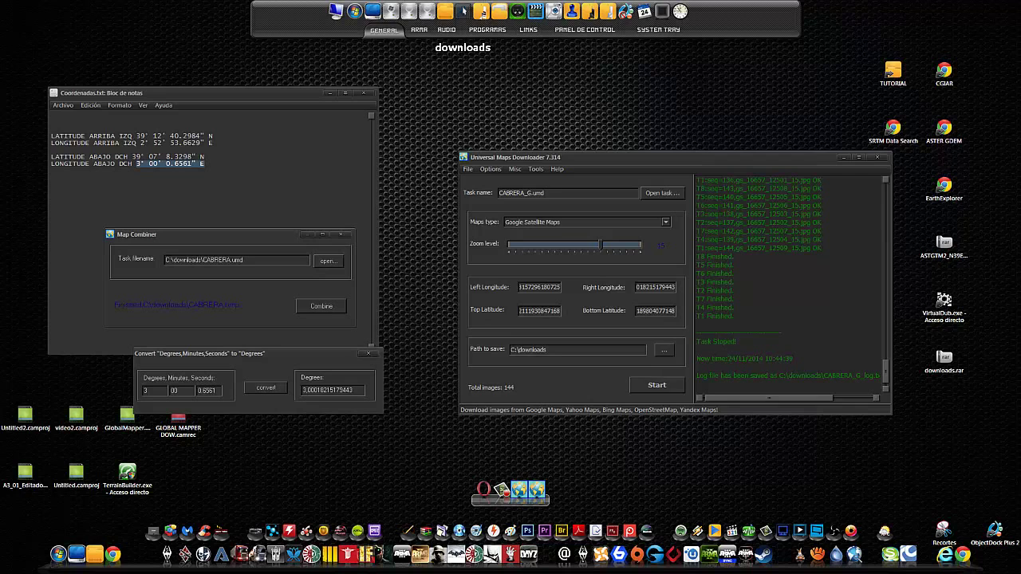
drag(623, 75, 431, 100)
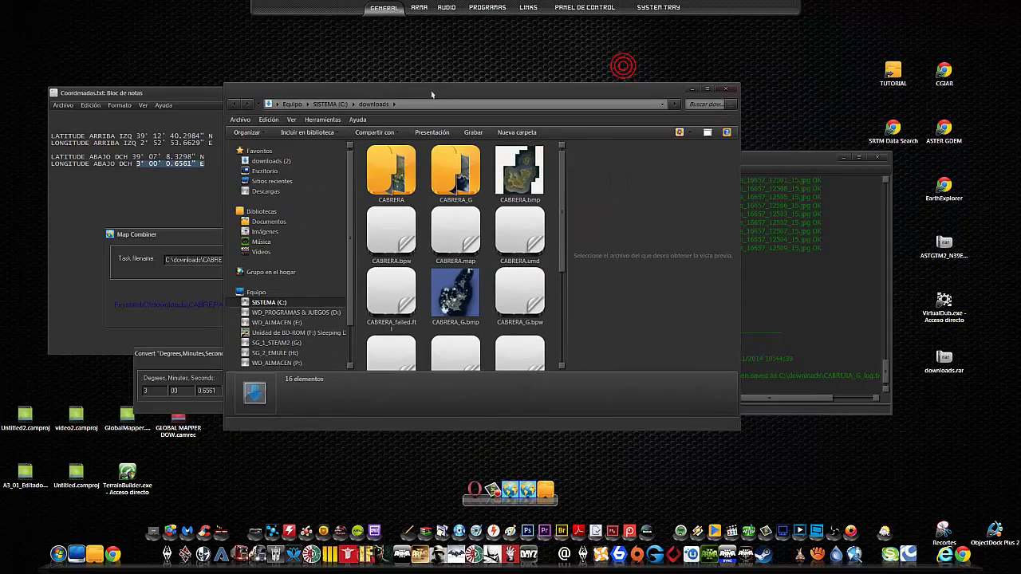
drag(538, 431, 539, 525)
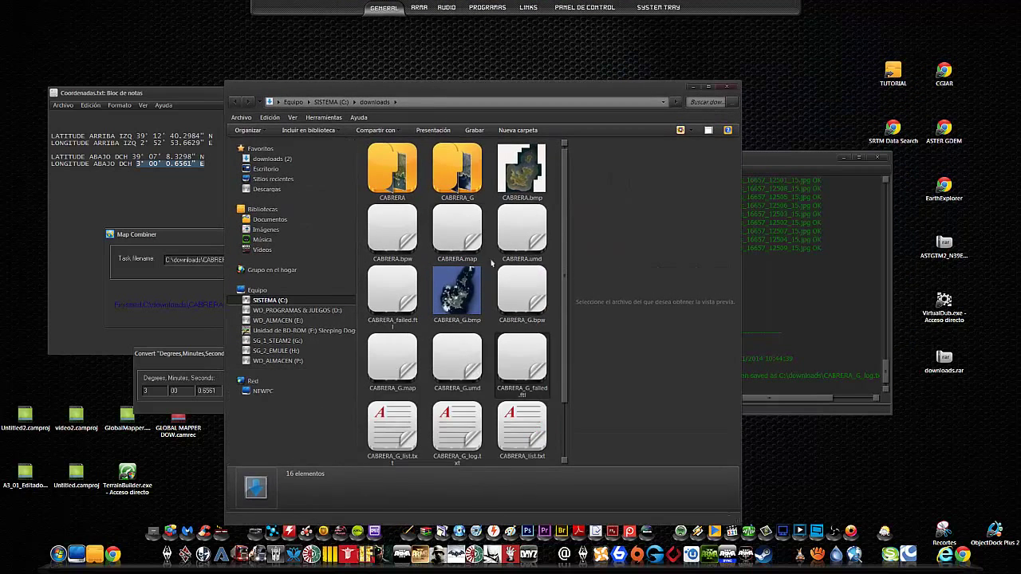
Step: Look through the individual Bing tiles in the CABRERA folder and return to the downloads folder
click(386, 177)
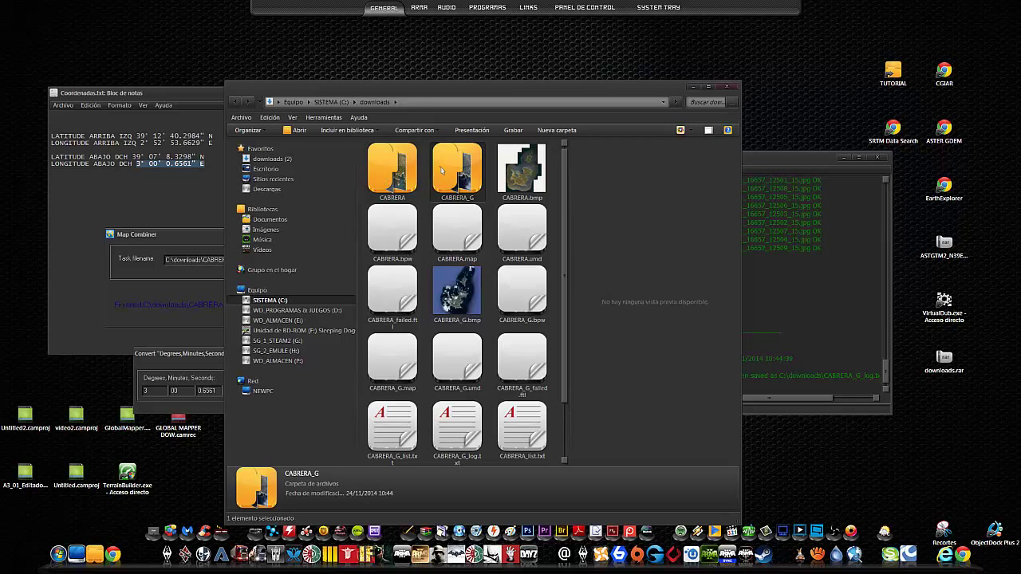
double_click(390, 170)
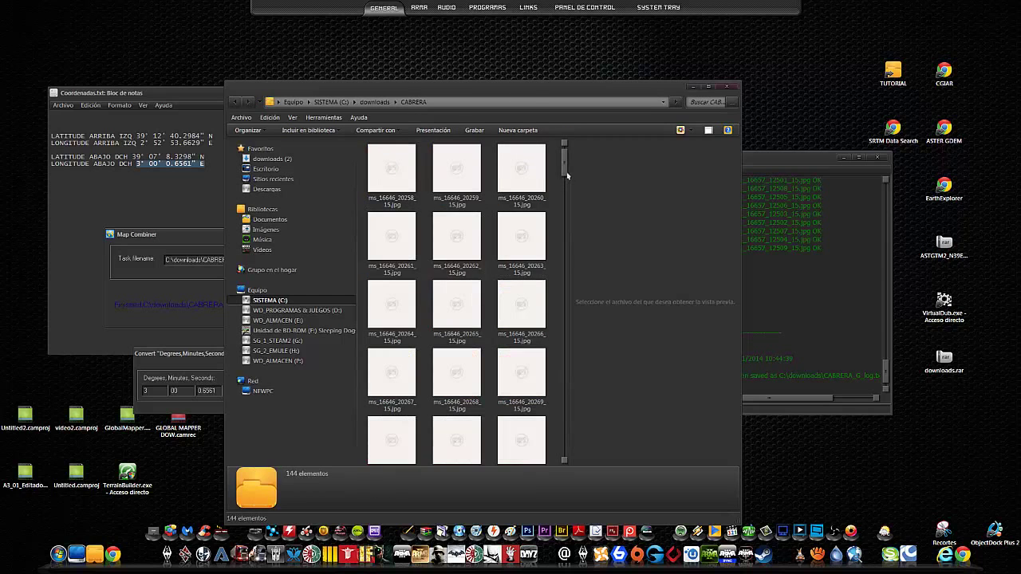
drag(563, 168, 577, 368)
key(BackSpace)
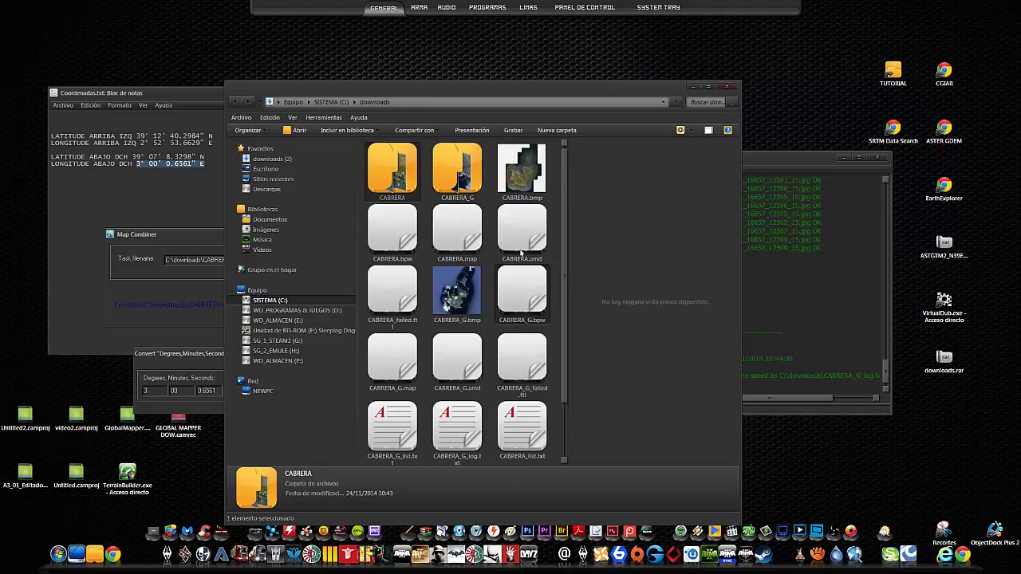
Step: Compare the previews of the combined images CABRERA.bmp and CABRERA_G.bmp, and close the downloads folder
click(523, 179)
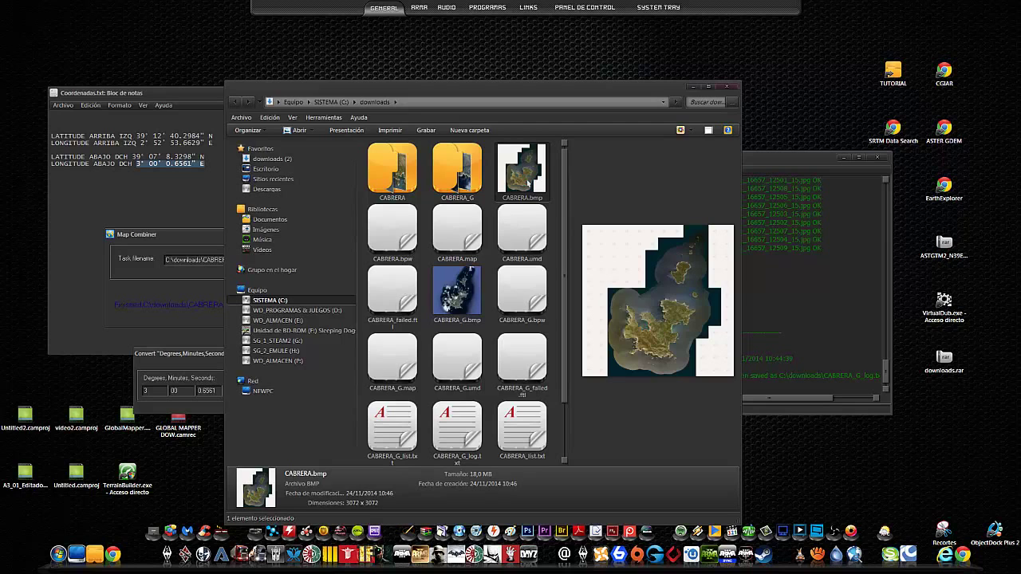
click(468, 287)
click(514, 188)
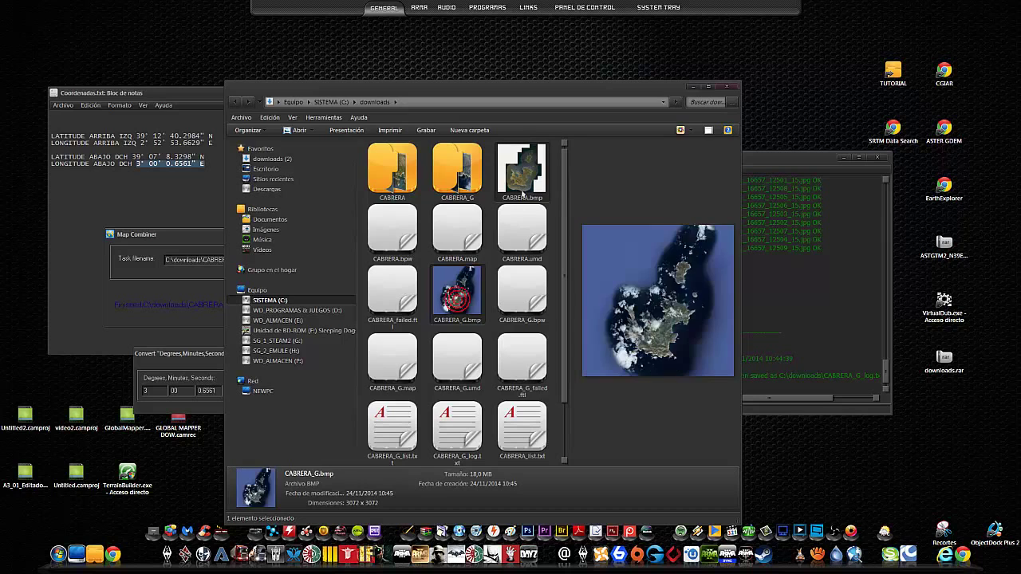
click(457, 291)
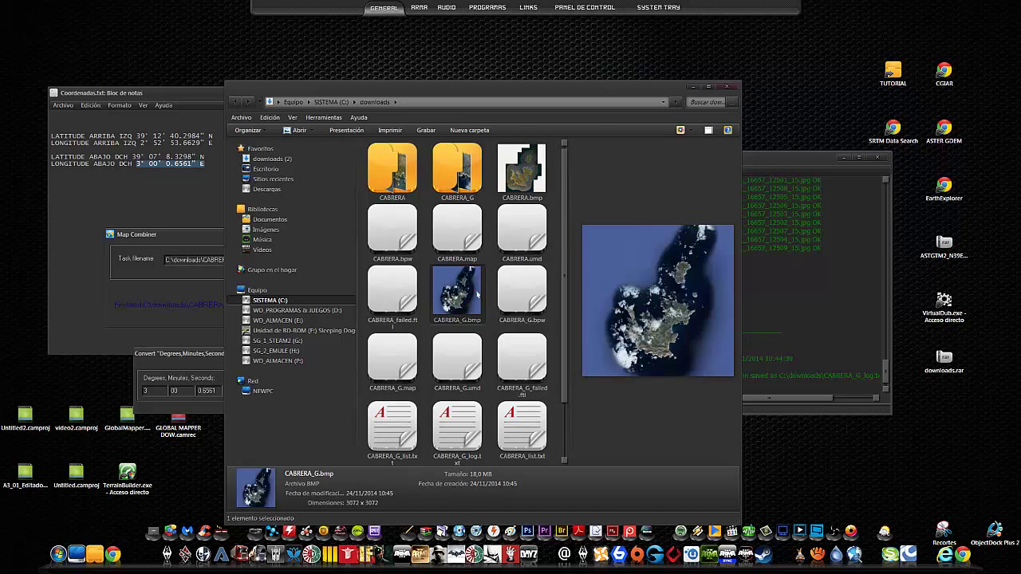
click(521, 169)
click(457, 291)
click(514, 175)
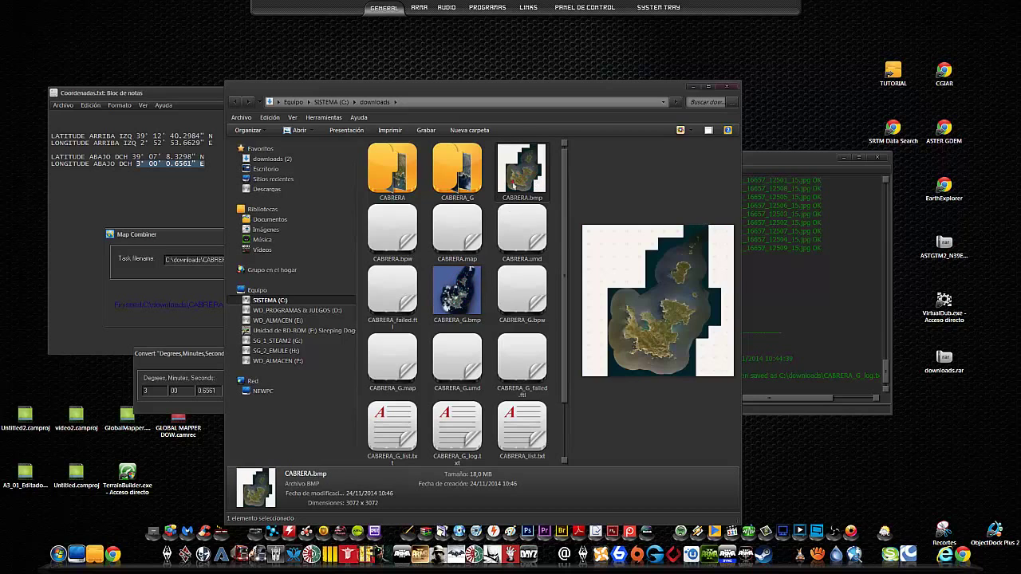
click(471, 293)
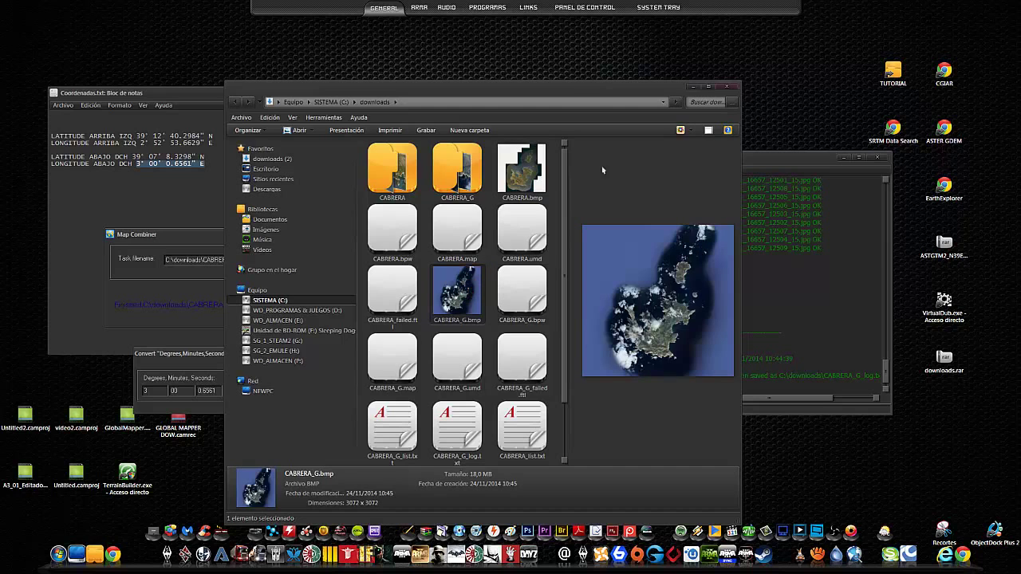
click(730, 88)
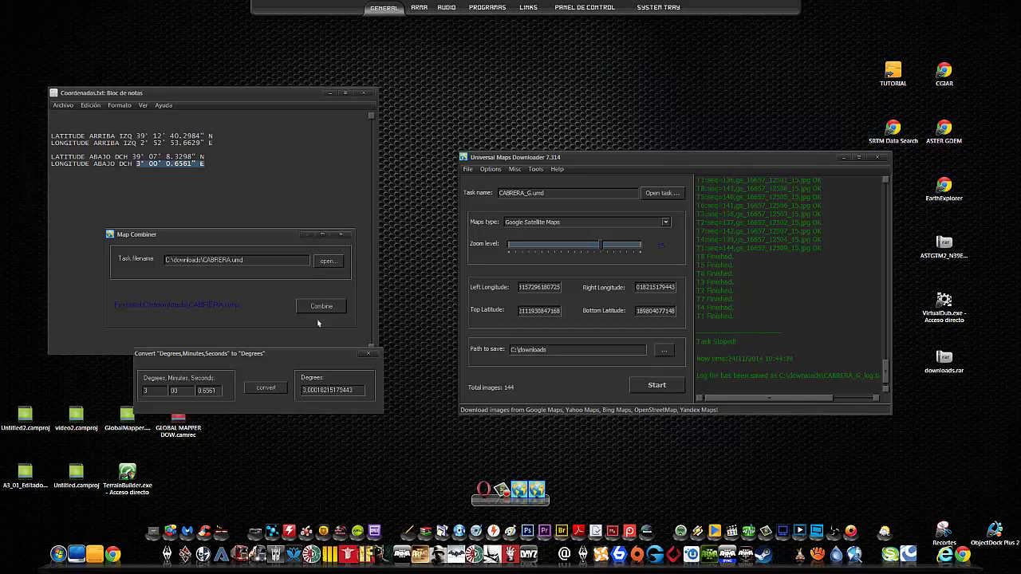
Step: Close the Map Combiner, switch to Global Mapper and load the ASTGTM2_N39E002 elevation data there, zoomed in on the Cabrera islands
click(349, 236)
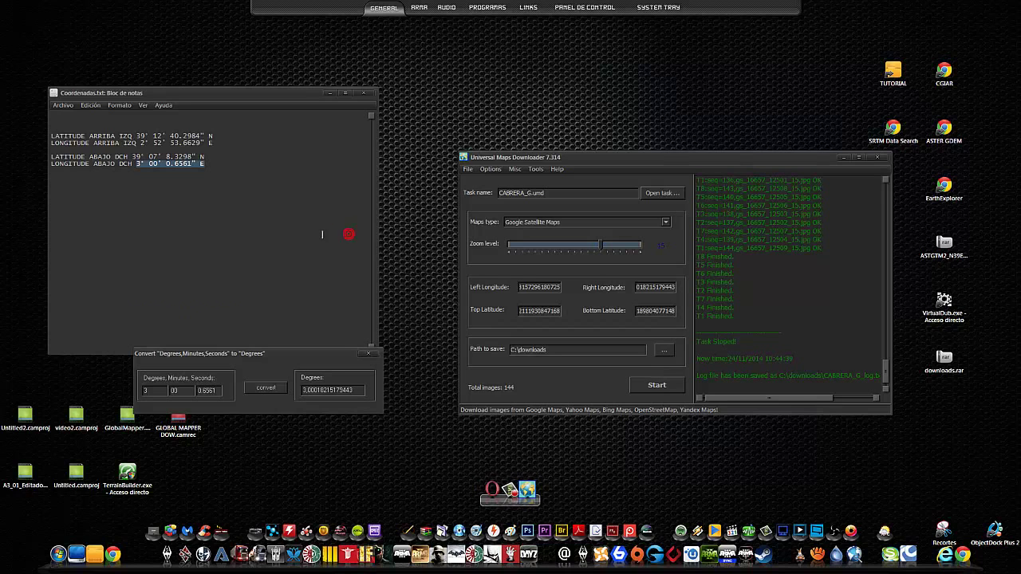
drag(285, 94, 285, 32)
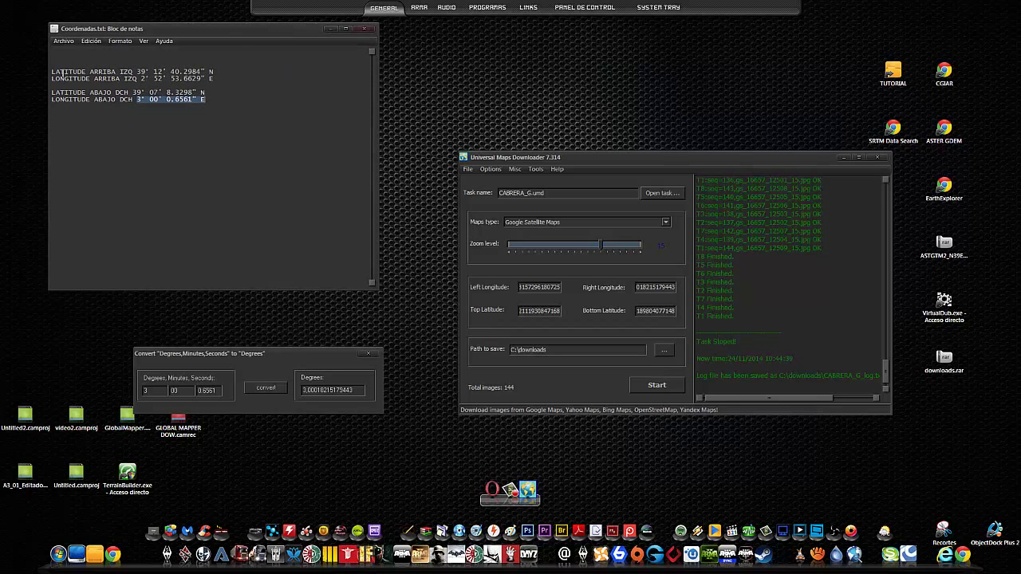
mouse_move(597, 10)
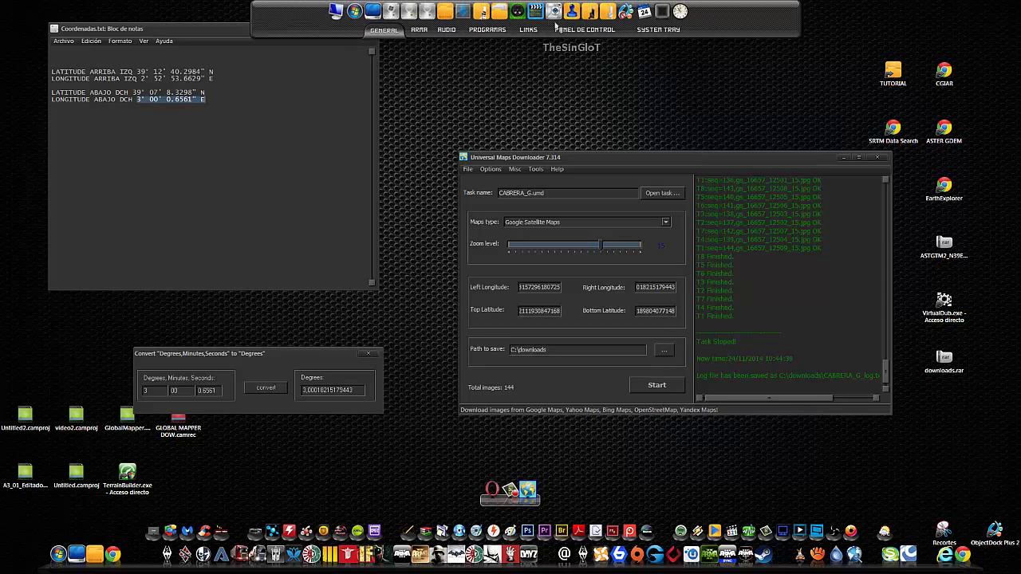
click(415, 32)
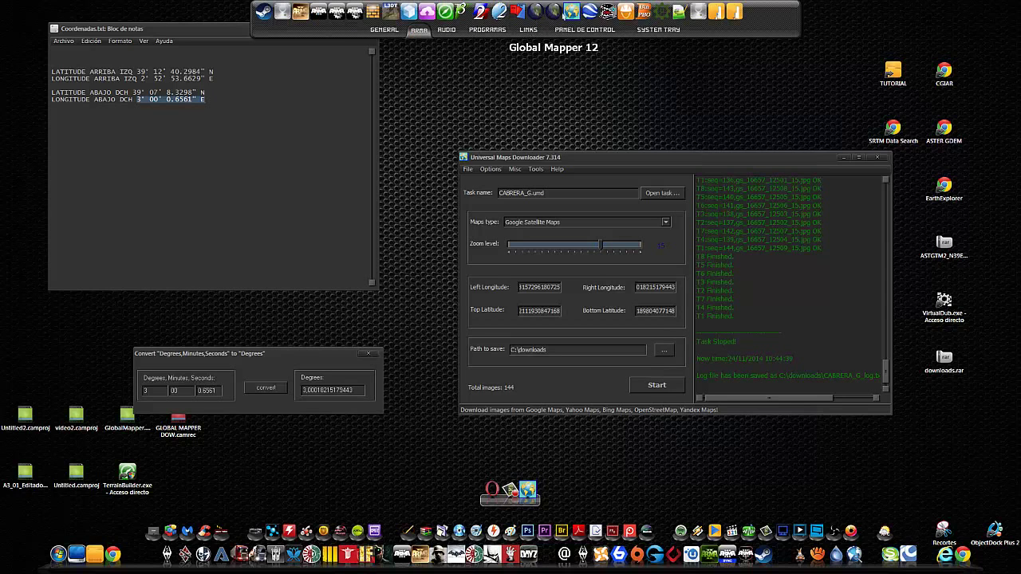
click(556, 11)
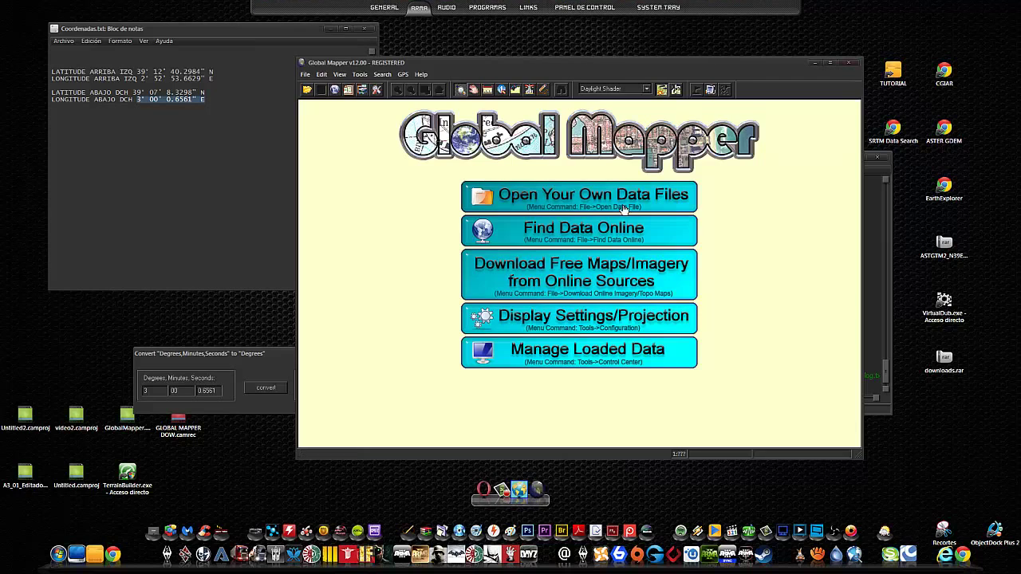
drag(944, 255, 580, 258)
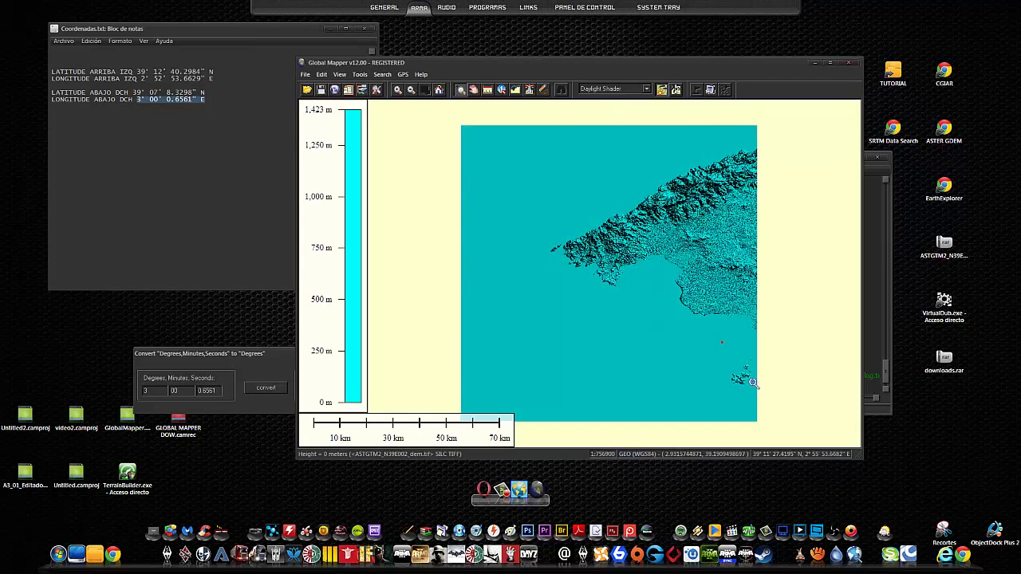
drag(720, 341, 768, 403)
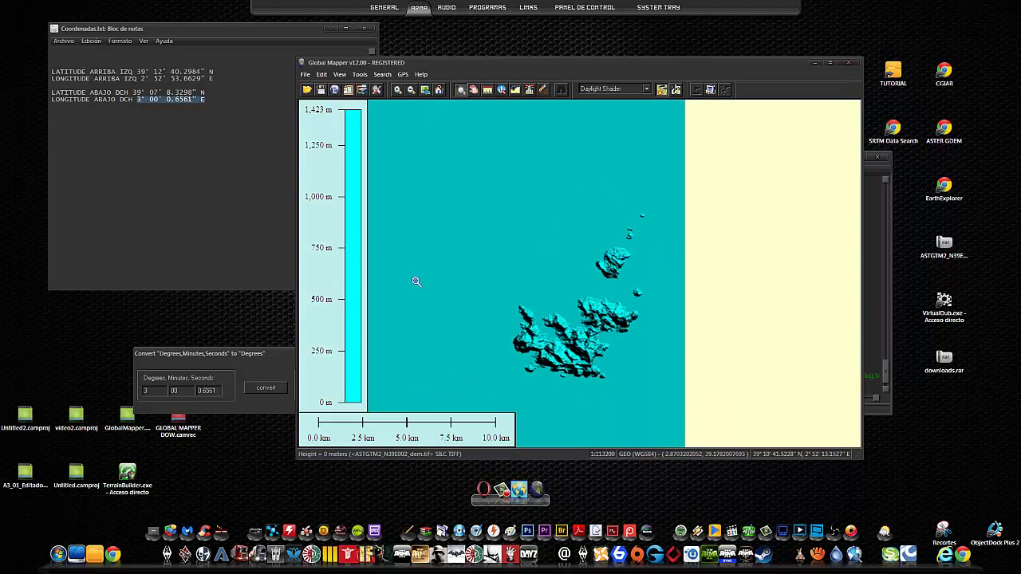
Step: Review the corner coordinates in Coordenadas.txt, the degrees converter and the downloader's longitude and latitude limits
drag(52, 70, 197, 120)
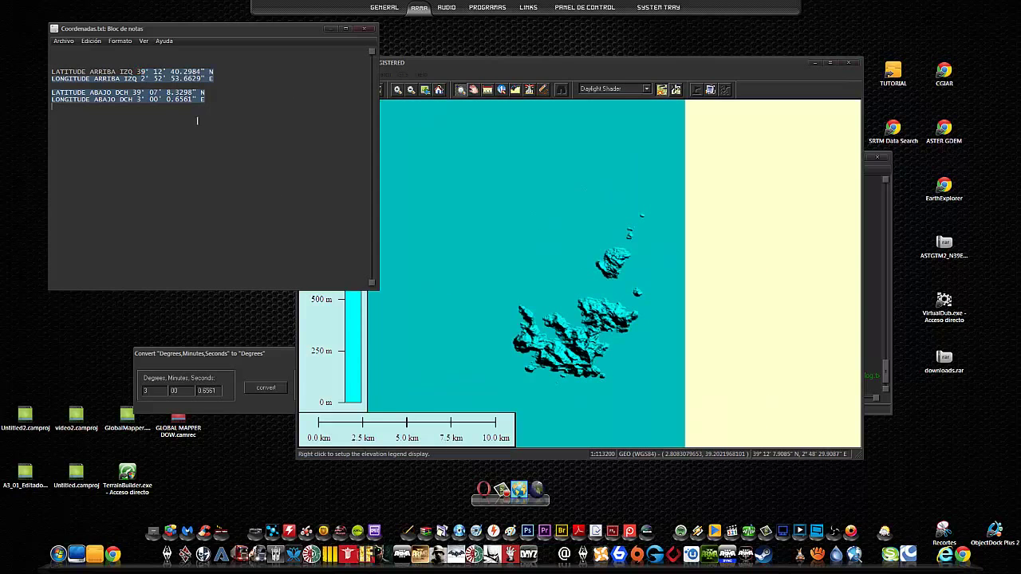
click(248, 370)
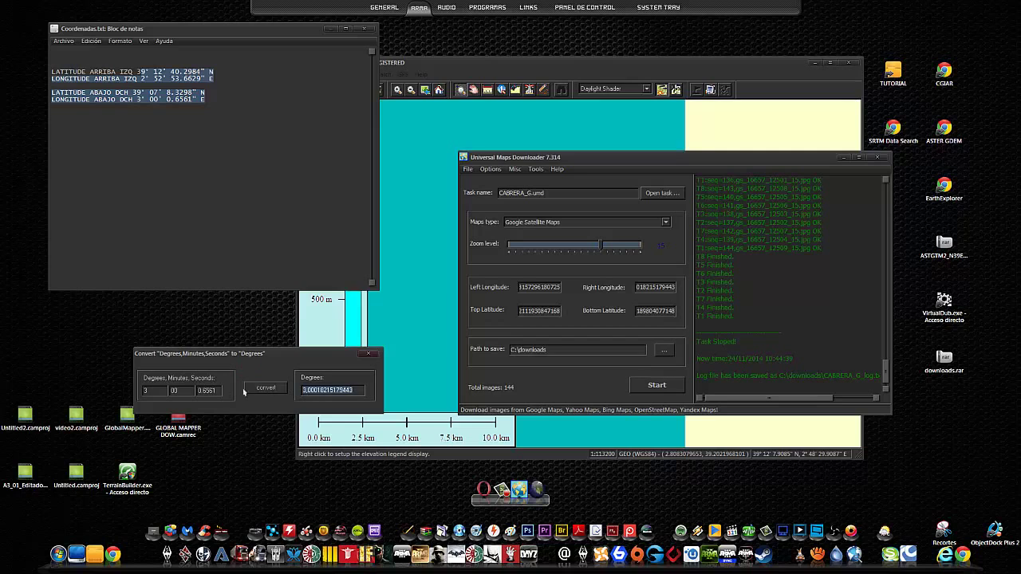
click(536, 287)
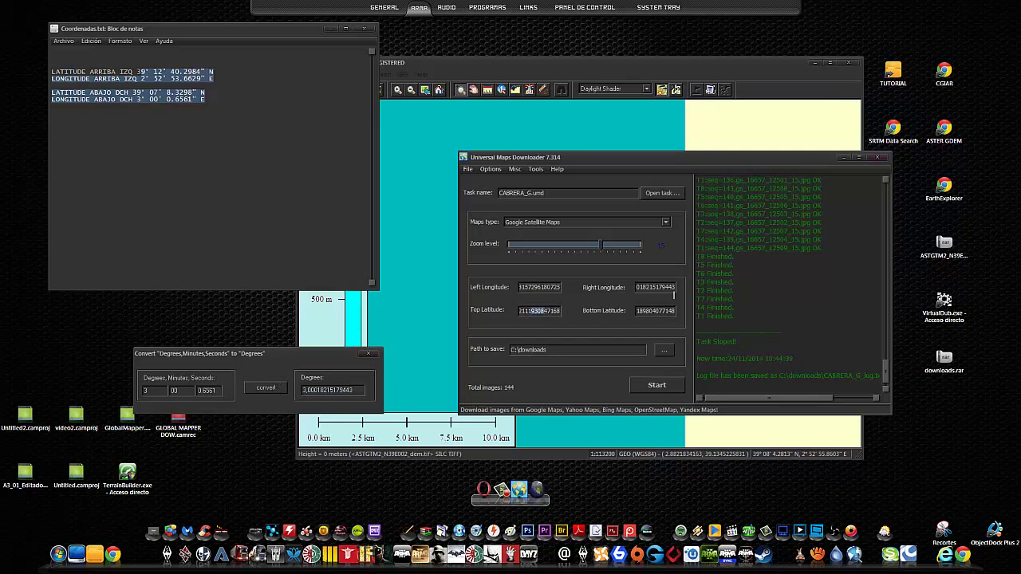
Step: Check the available map types, keep Google Satellite Maps and raise the zoom level to the maximum
click(596, 224)
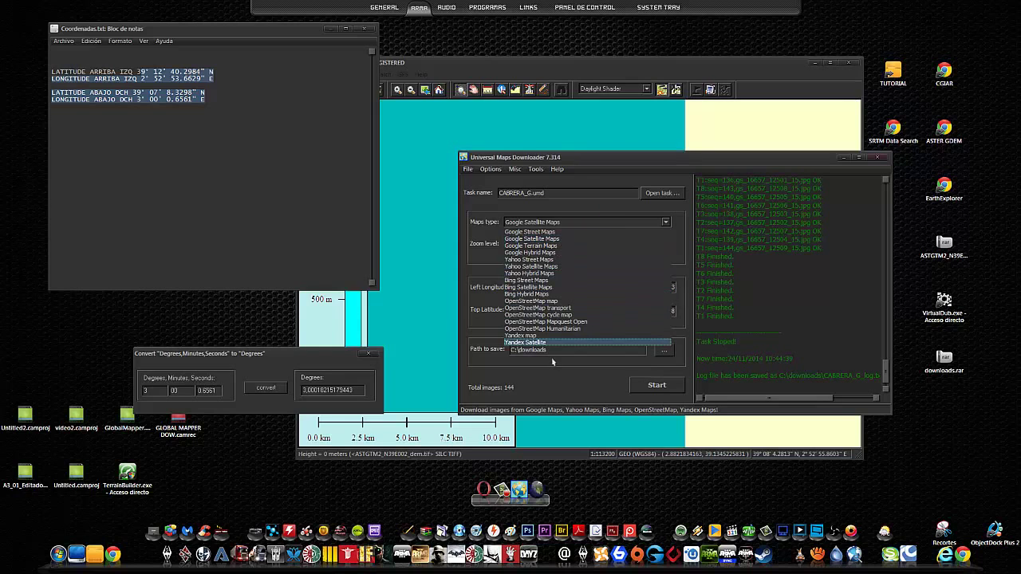
click(638, 239)
click(606, 249)
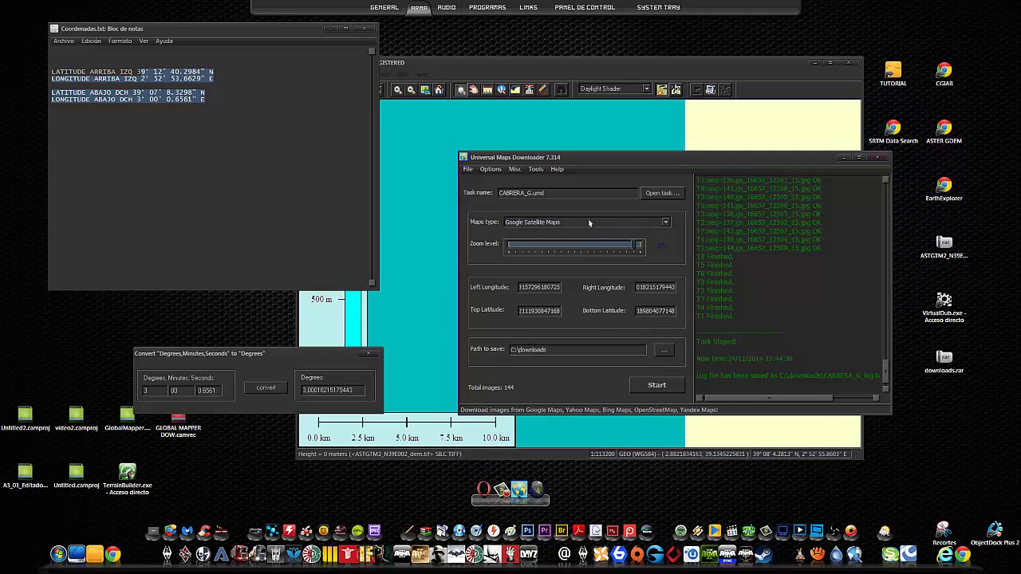
Step: Close Global Mapper, the coordinates file, the degrees converter and Universal Maps Downloader
click(852, 62)
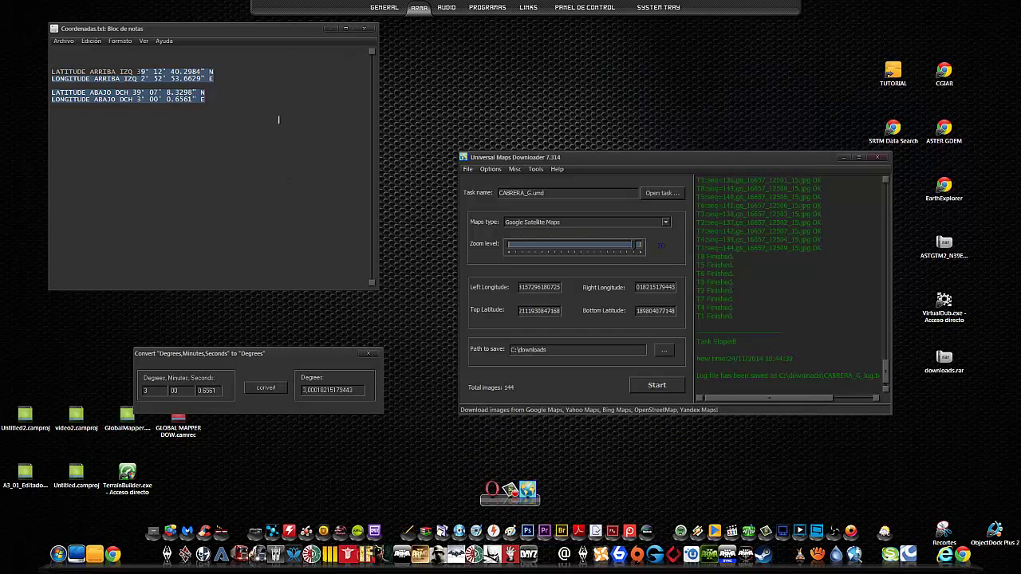
click(326, 65)
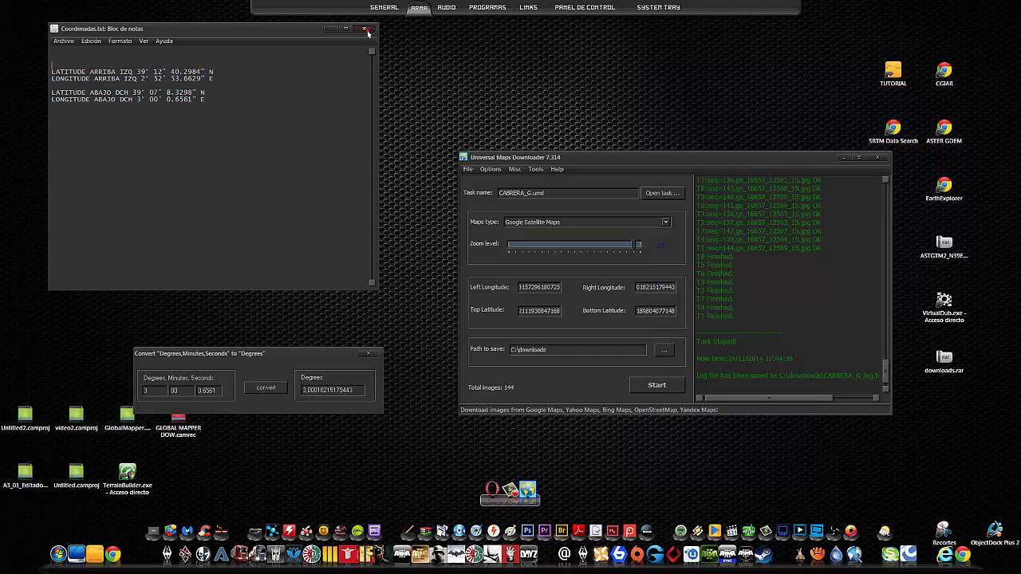
click(365, 30)
click(369, 355)
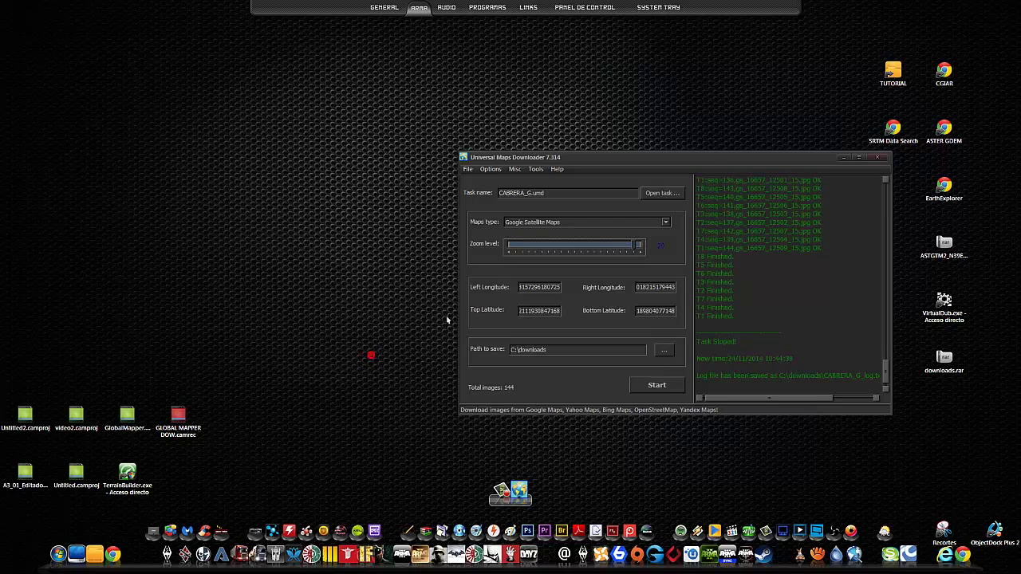
drag(713, 166, 549, 149)
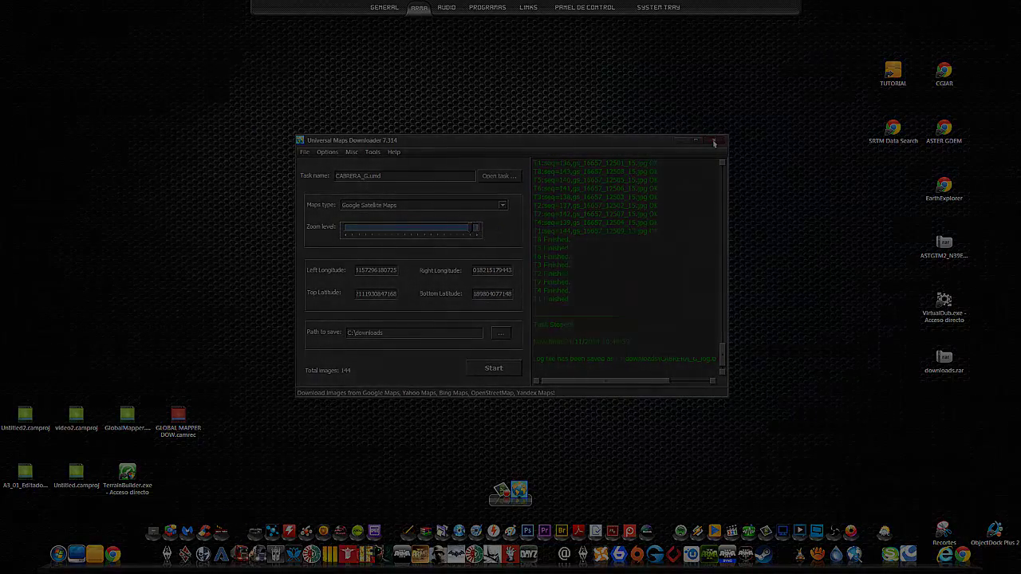
click(713, 142)
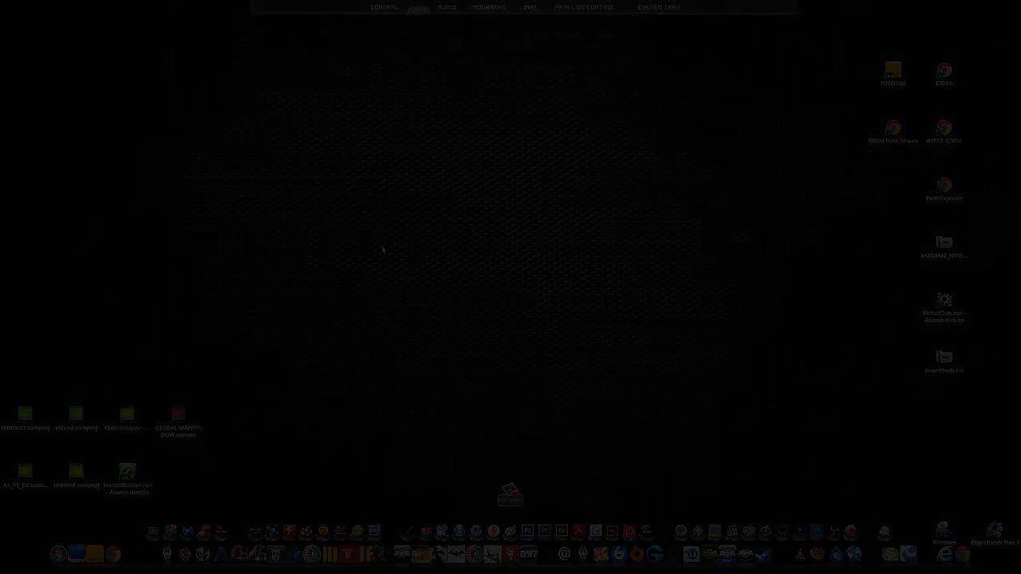